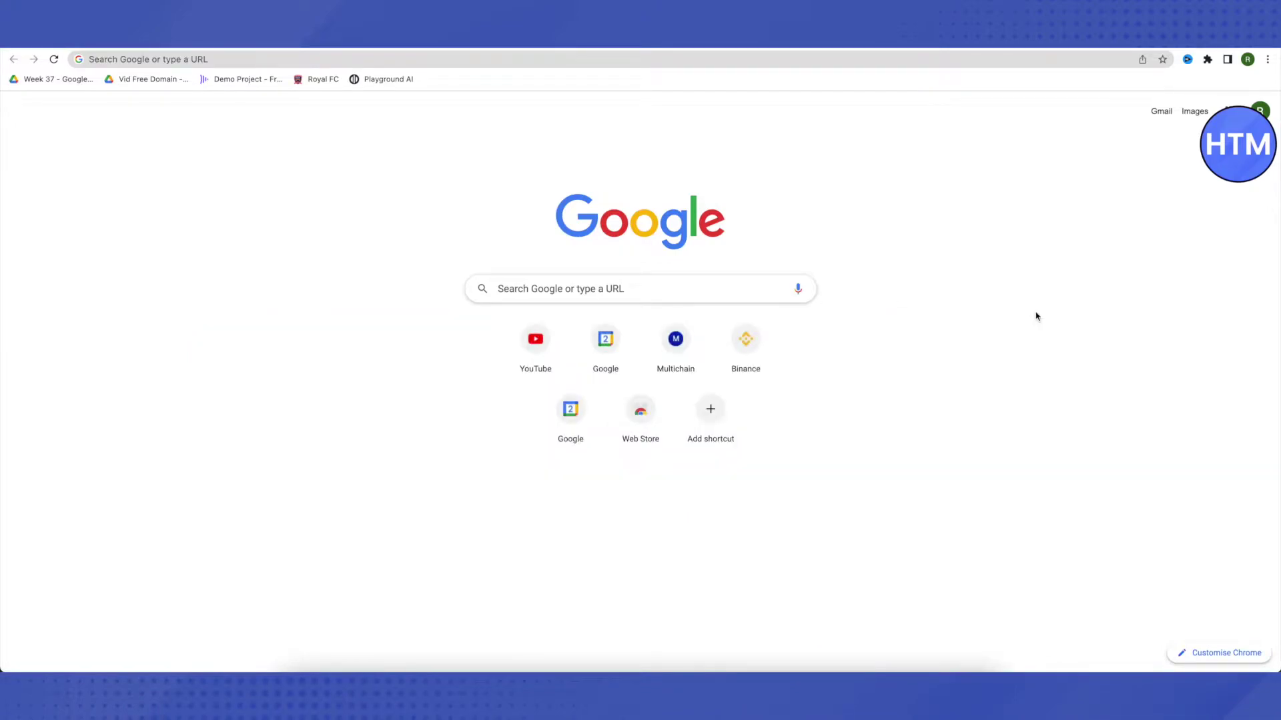
# Step: Search Google for 'sendinblueblue' and scroll the results to the sponsored Sendinblue pricing link
pyautogui.hotkey('ctrl', 'l')
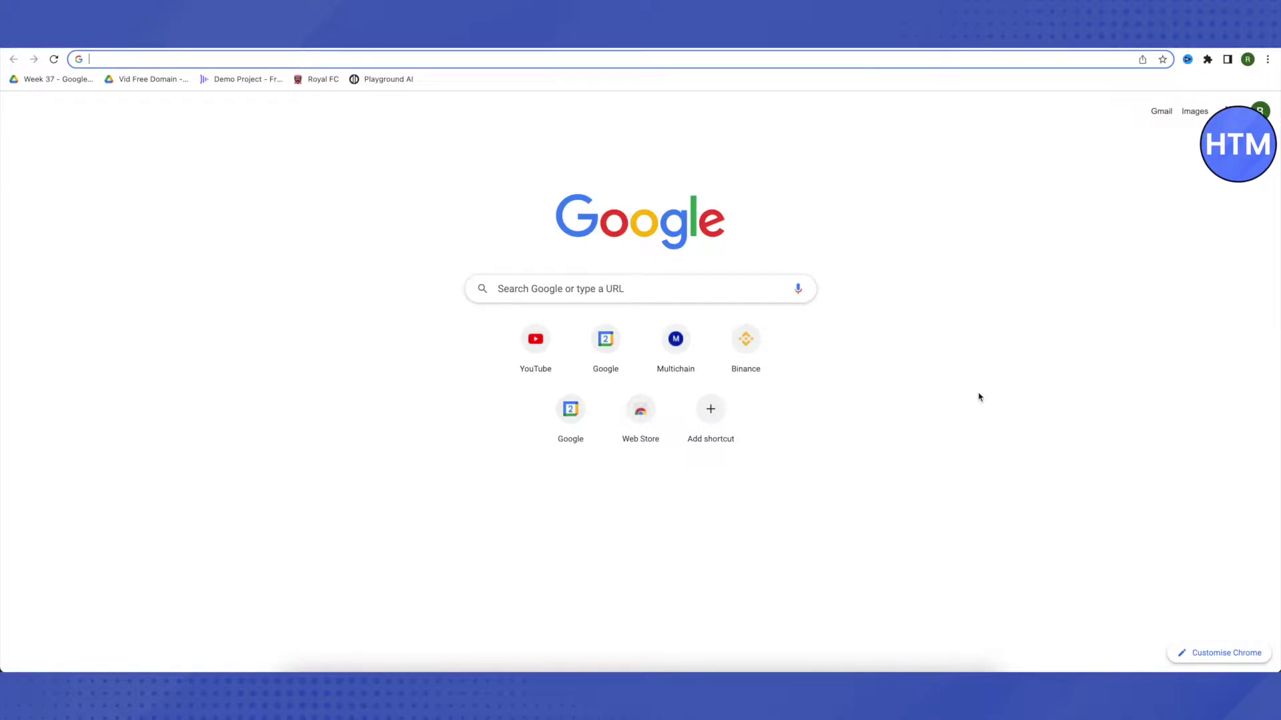
pyautogui.write('sendinblueblue')
pyautogui.press('Return')
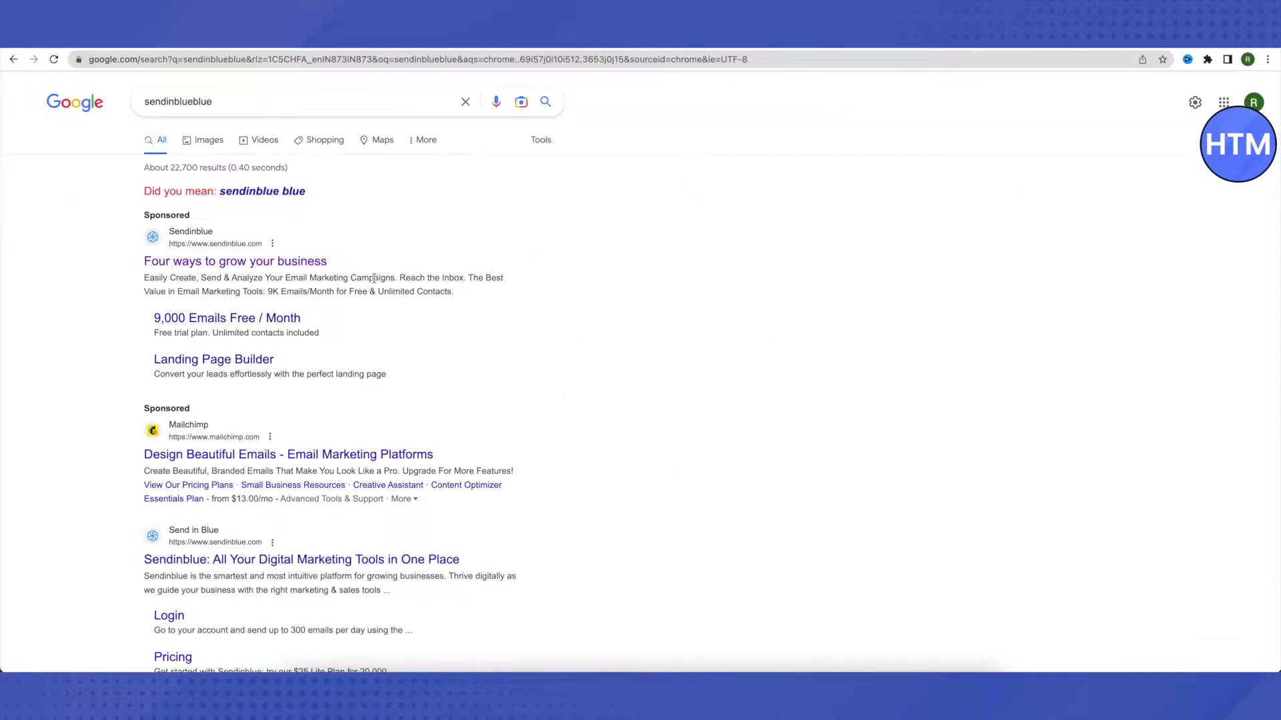
pyautogui.scroll(-1, 558, 343)
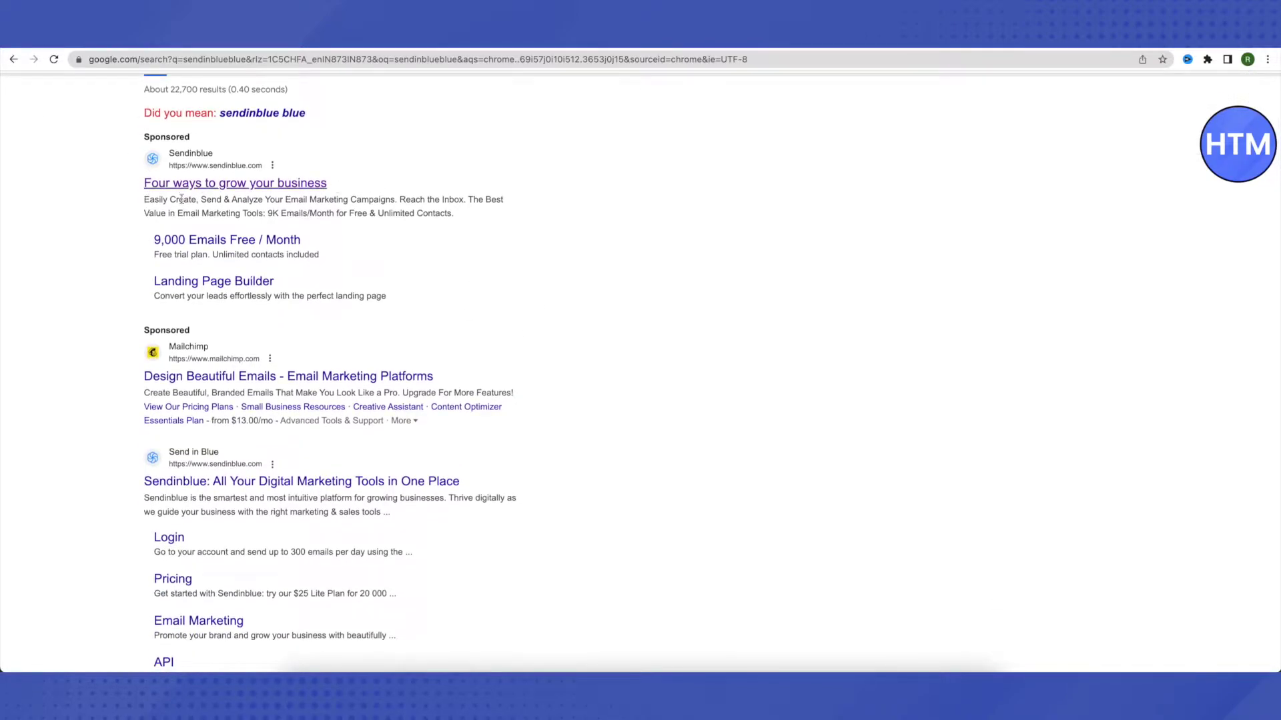
pyautogui.scroll(-2, 672, 298)
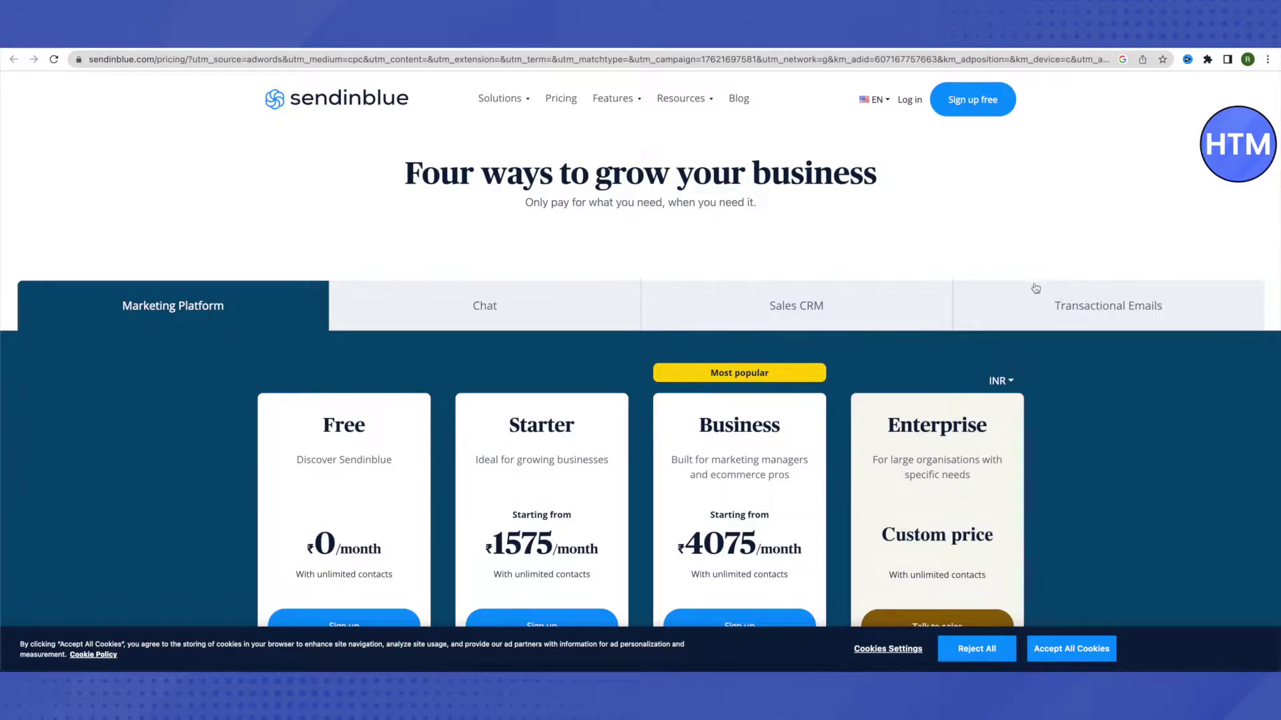
pyautogui.scroll(-1, 1031, 285)
pyautogui.scroll(-2, 1031, 285)
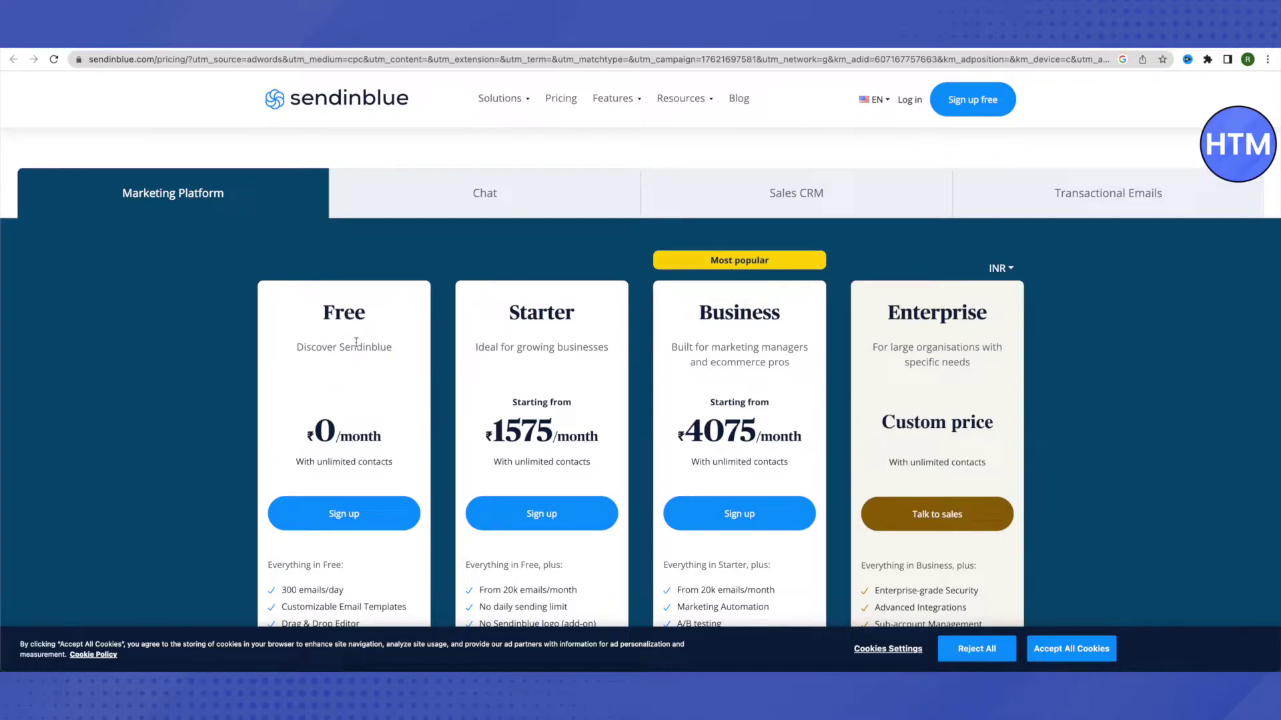
pyautogui.scroll(2, 357, 342)
pyautogui.scroll(-3, 439, 437)
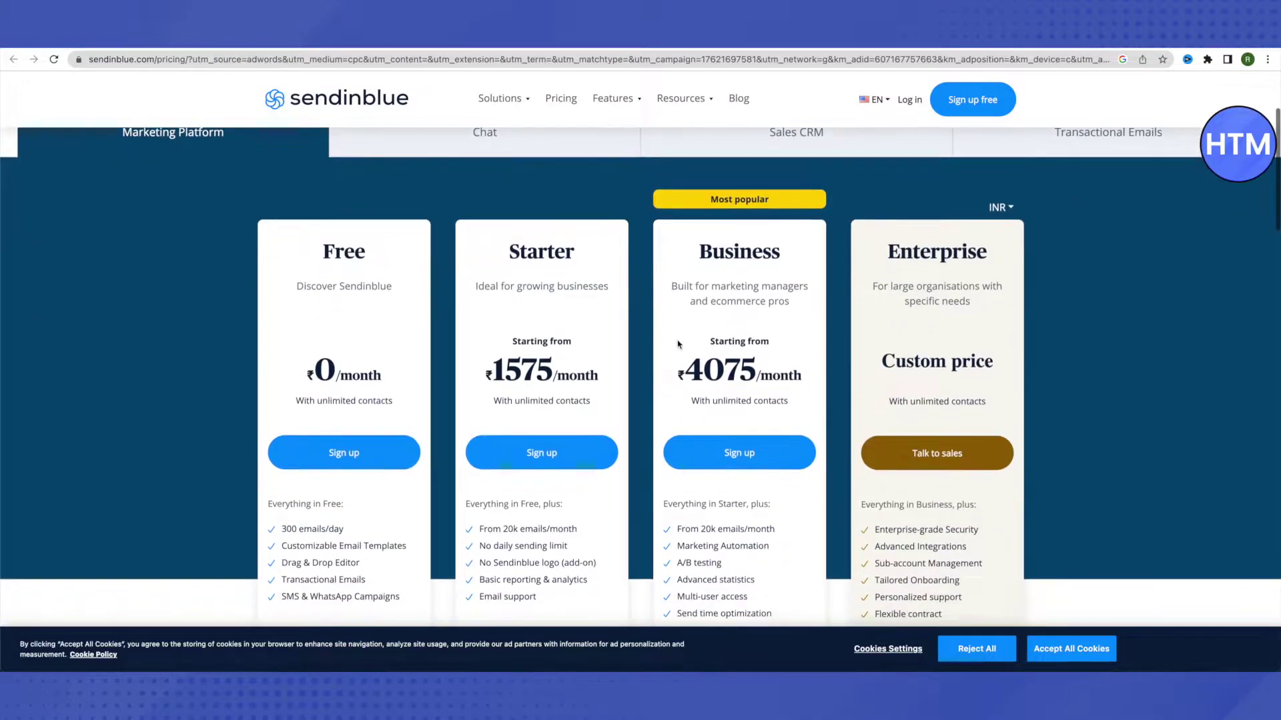
pyautogui.scroll(-2, 330, 427)
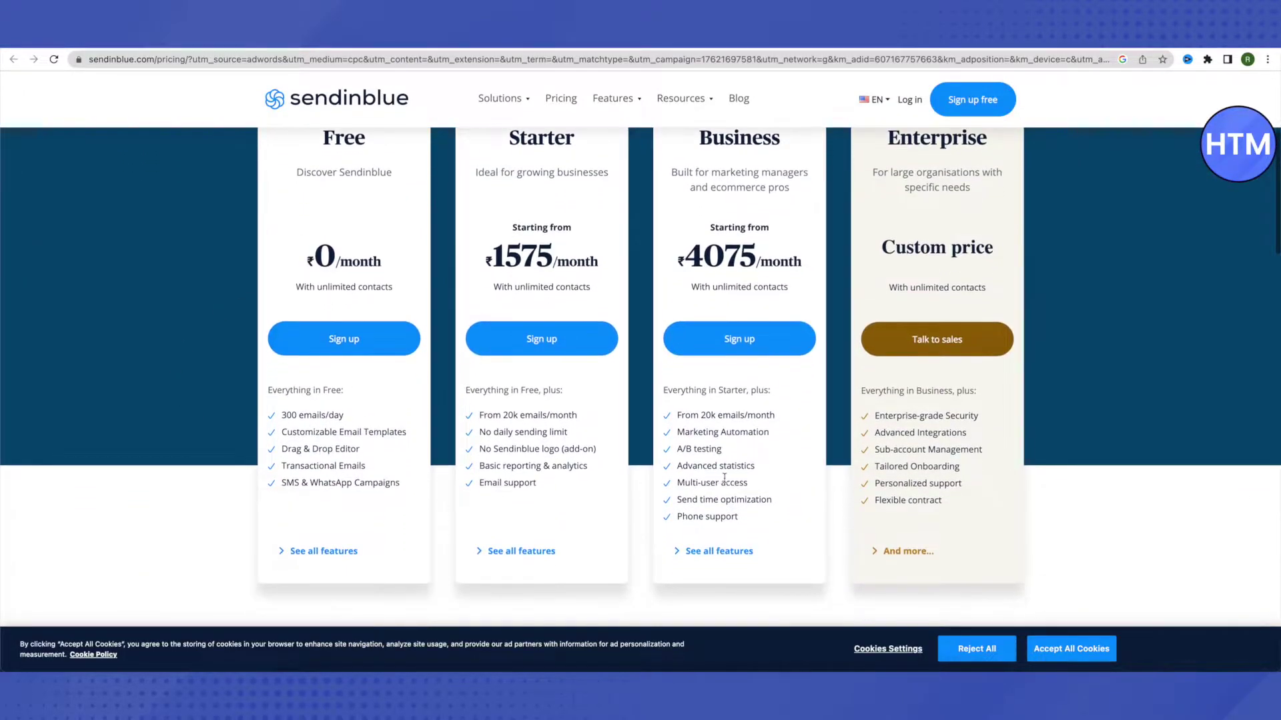
pyautogui.scroll(1, 533, 477)
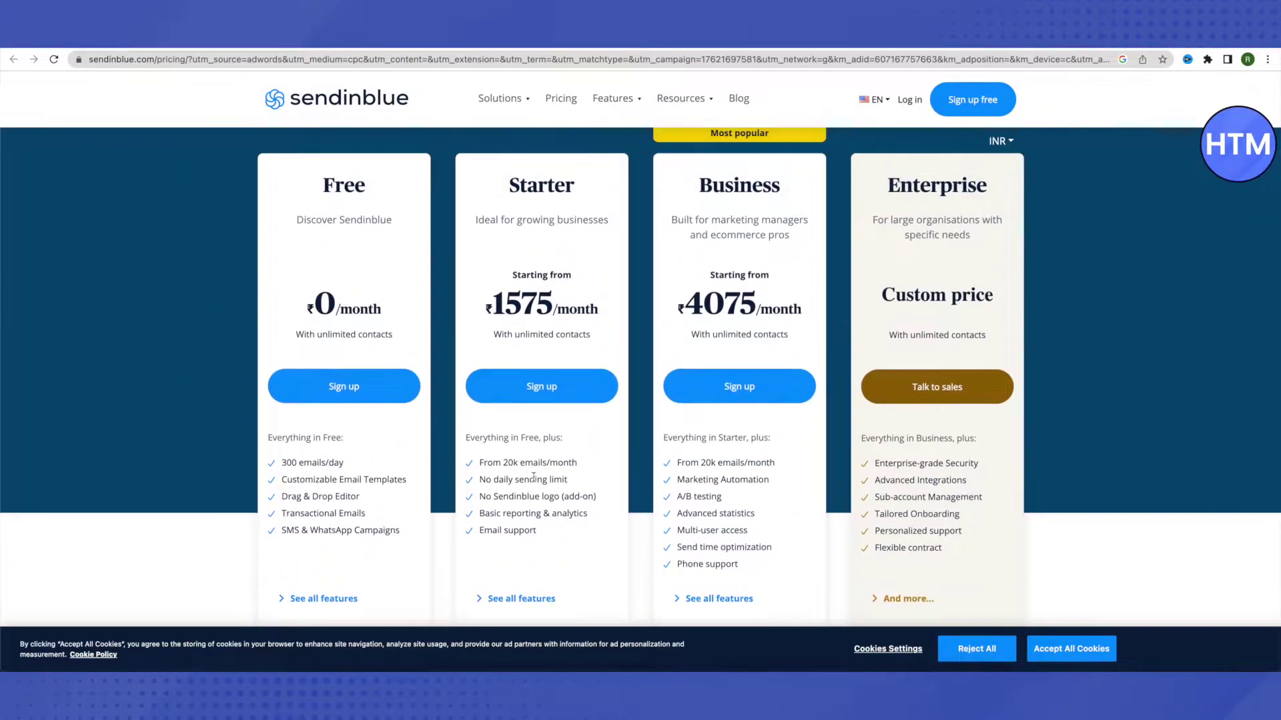
pyautogui.scroll(1, 428, 451)
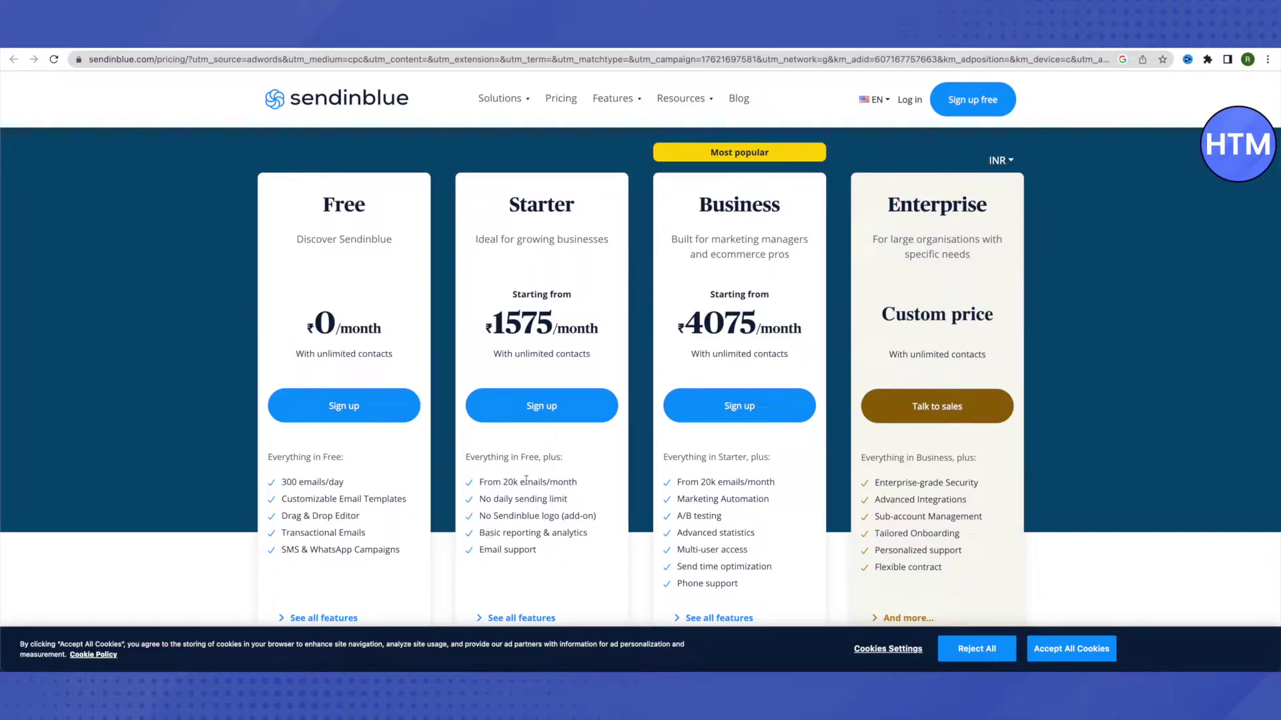
pyautogui.scroll(-1, 533, 446)
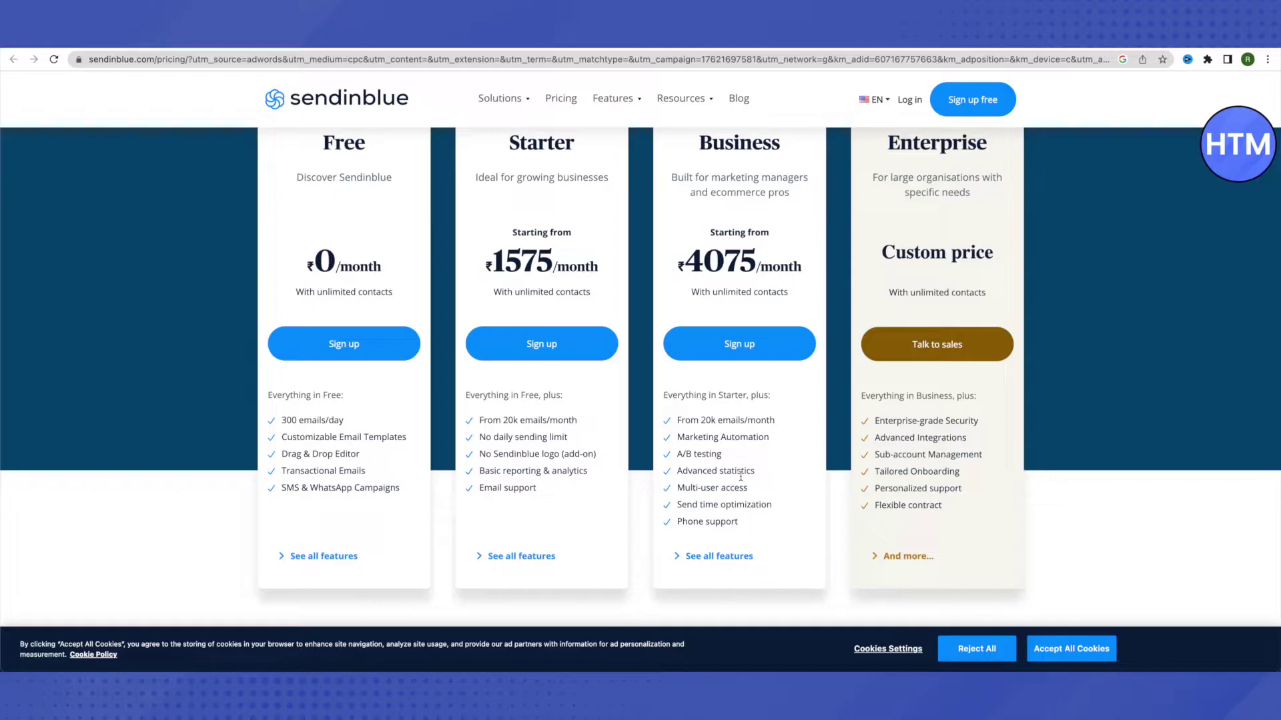
pyautogui.scroll(1, 740, 476)
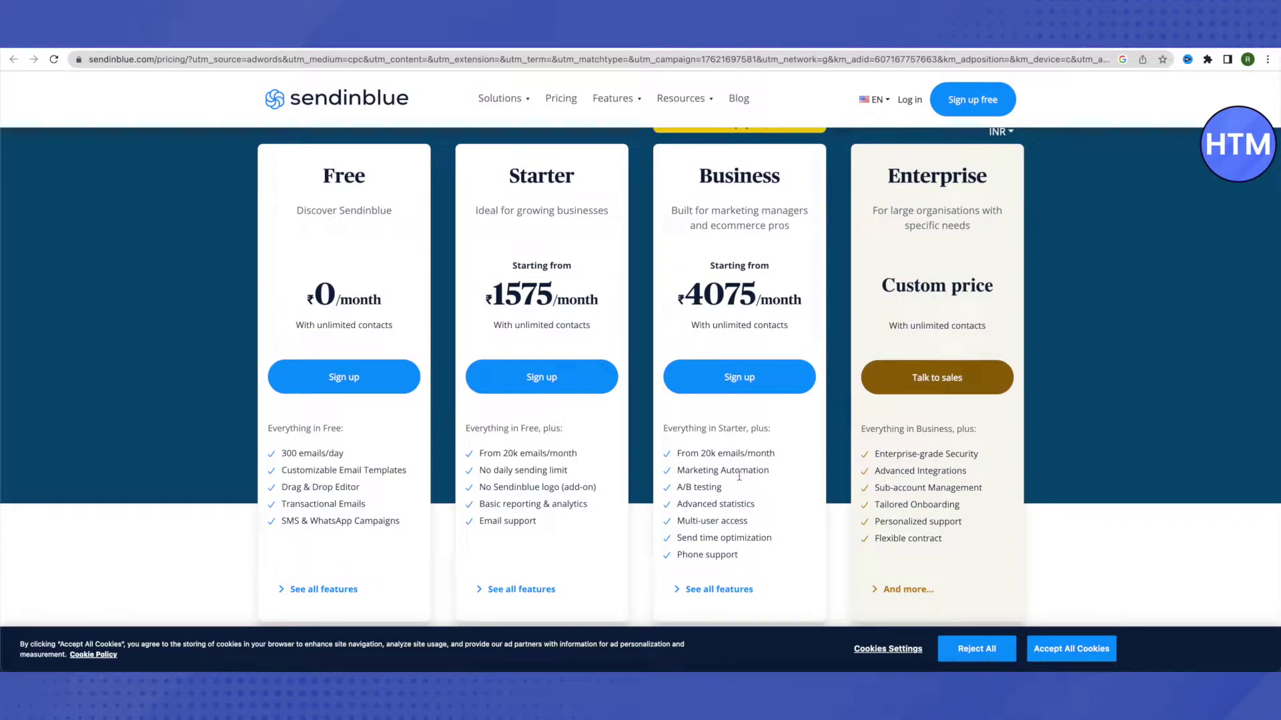
pyautogui.scroll(2, 739, 477)
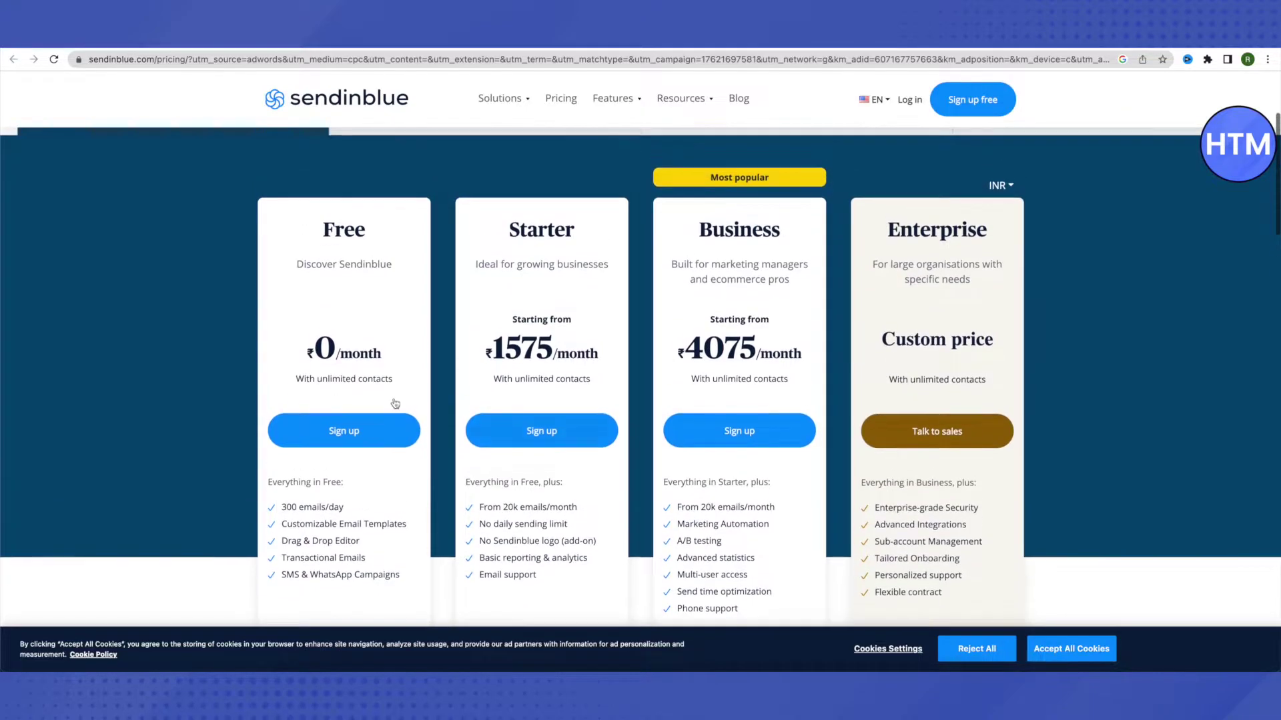
pyautogui.scroll(3, 418, 330)
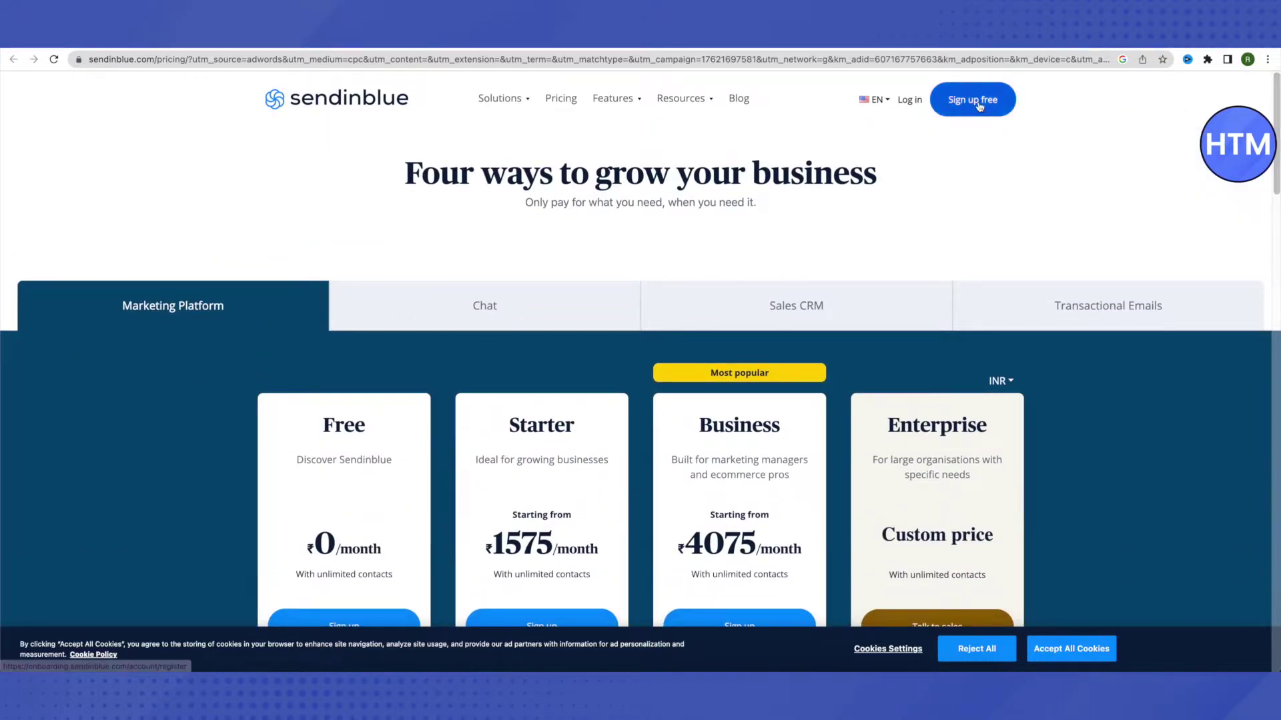
# Step: Start a free Sendinblue sign-up with the account email and password, then create the account
pyautogui.click(979, 107)
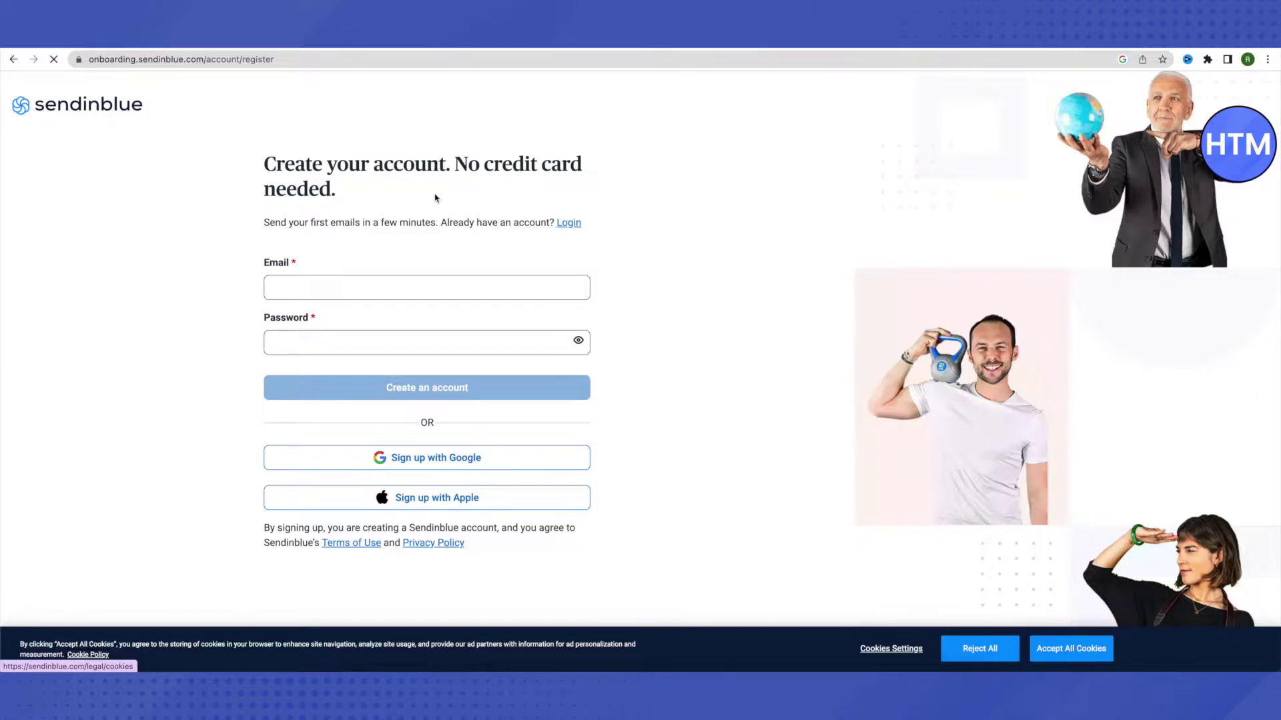
pyautogui.click(283, 288)
pyautogui.click(236, 299)
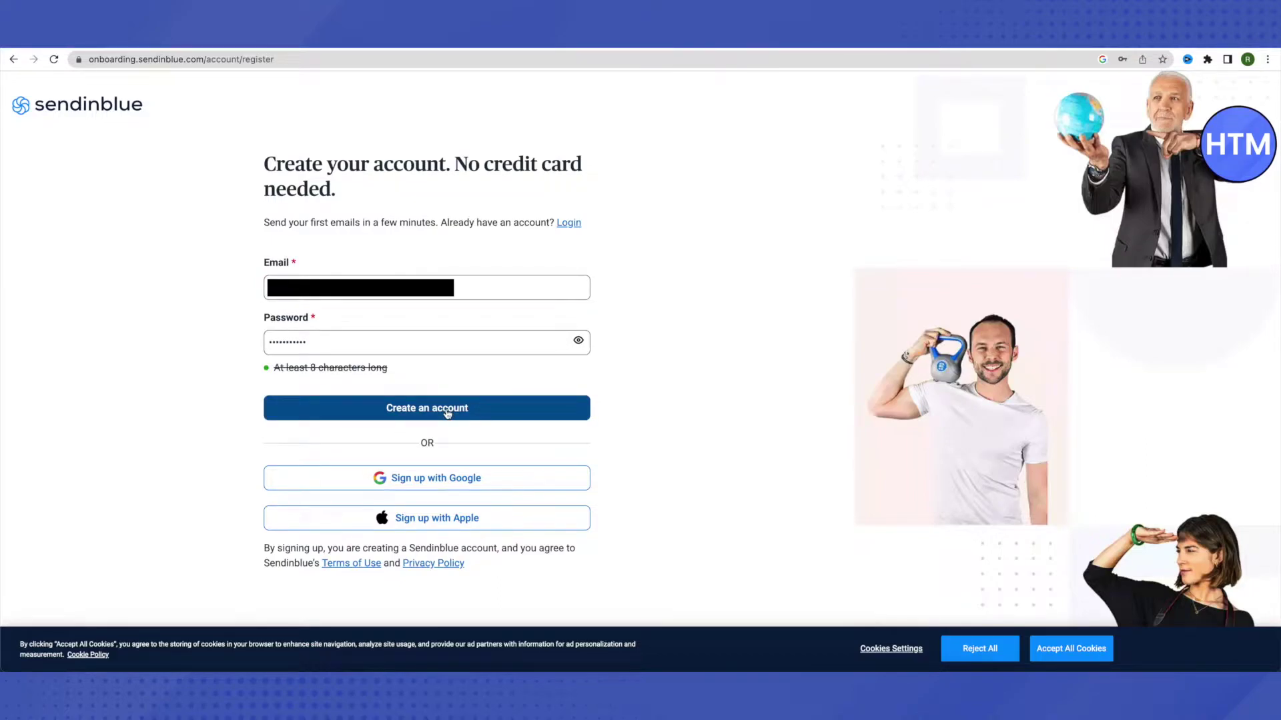
pyautogui.click(437, 413)
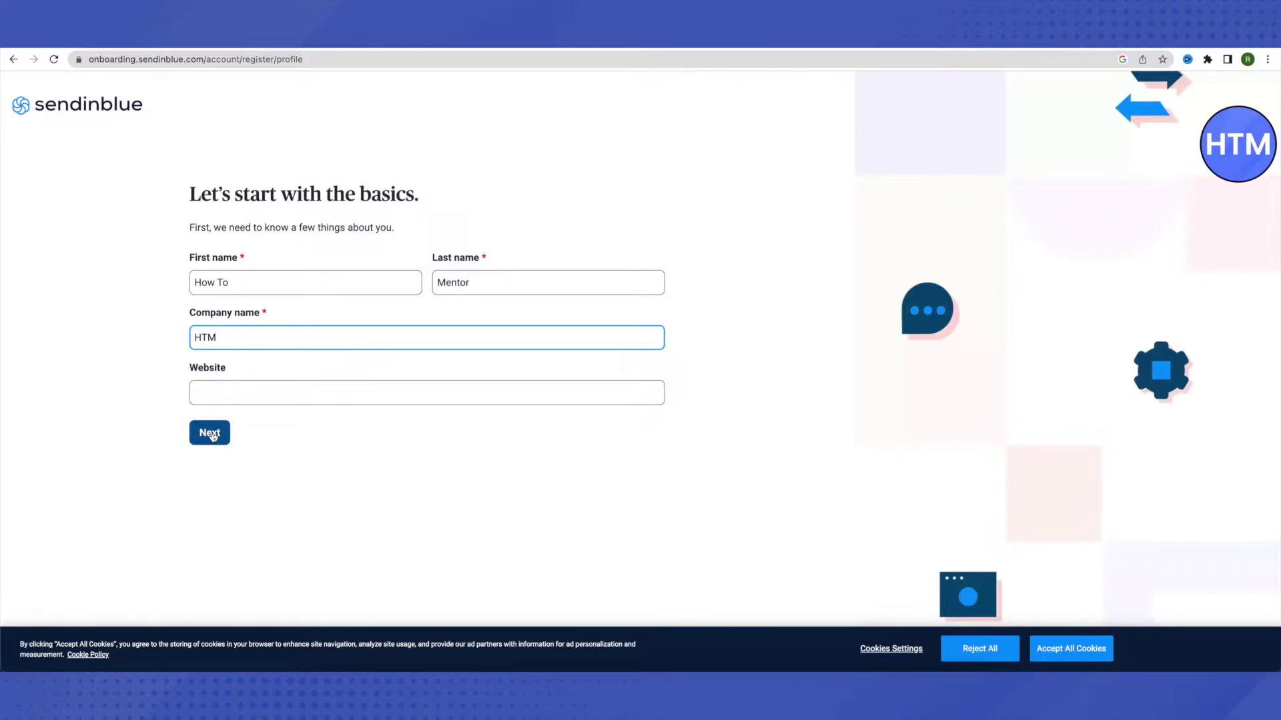
# Step: Submit the profile with first name, last name and company name HTM
pyautogui.click(212, 435)
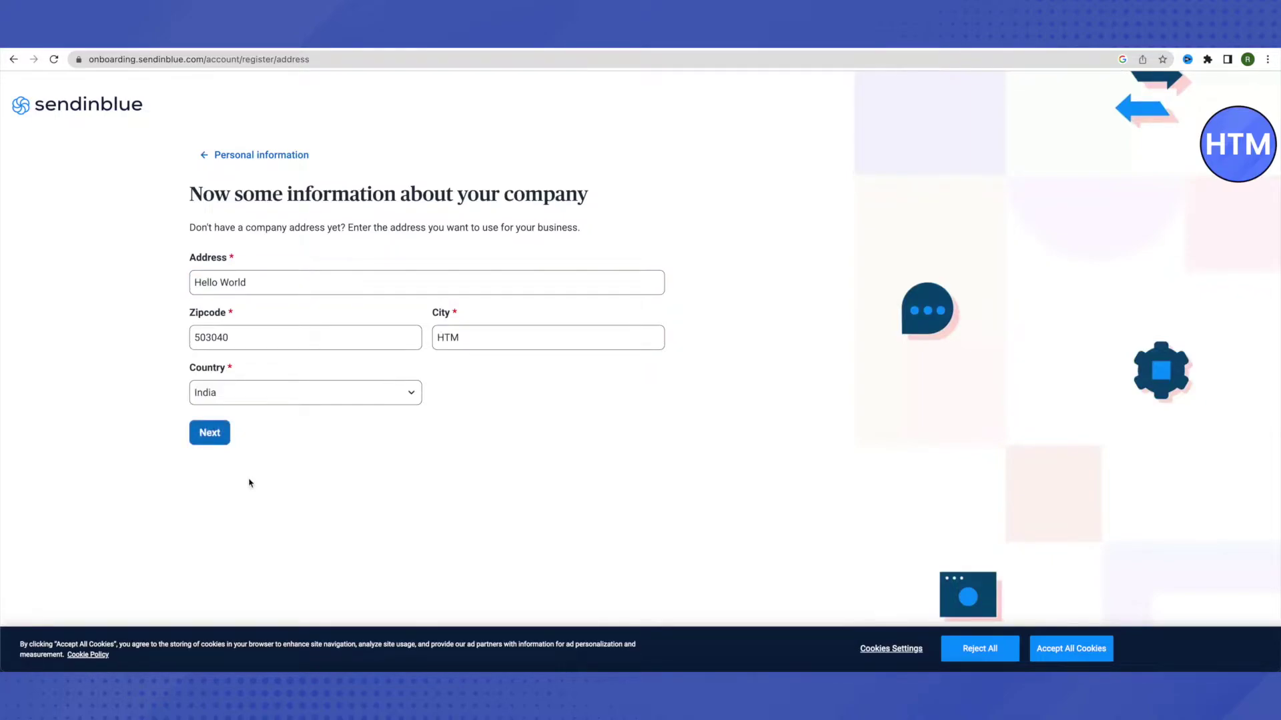
# Step: Submit the company address: Hello World, zipcode 503040, city HTM, country India
pyautogui.click(207, 438)
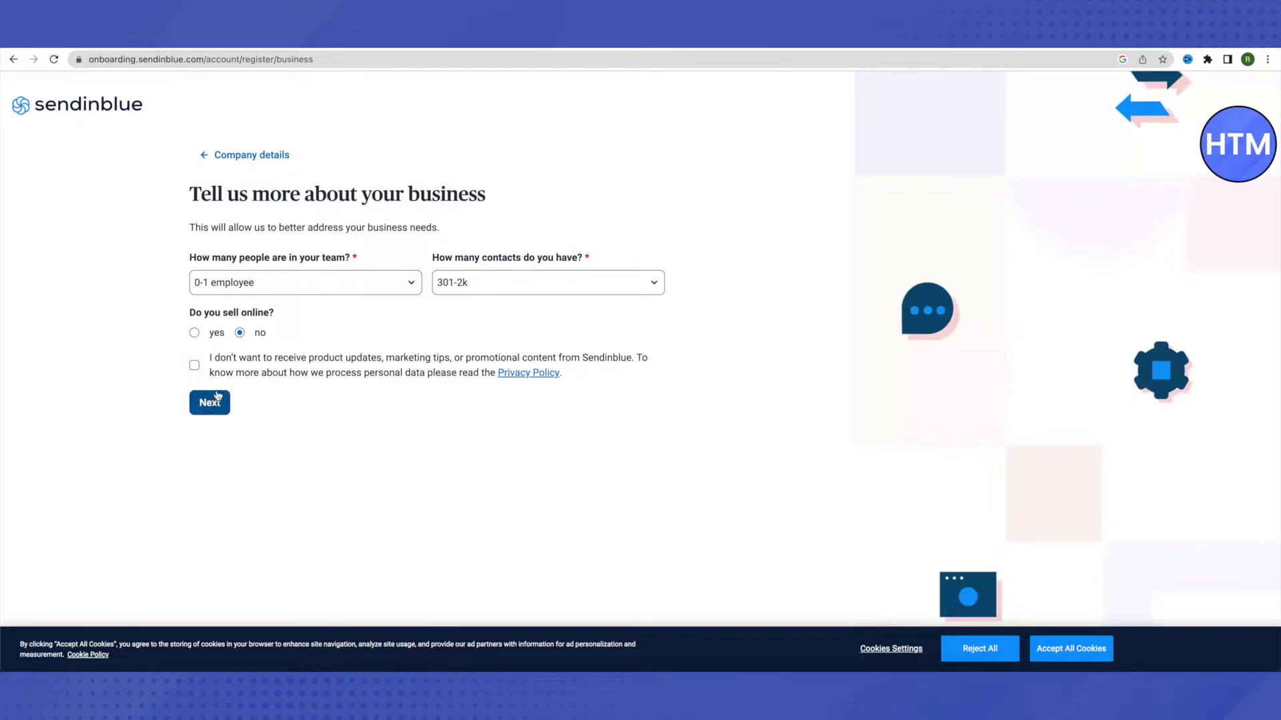
# Step: Decline product updates and promotional emails, then submit the business details
pyautogui.click(194, 367)
pyautogui.click(210, 410)
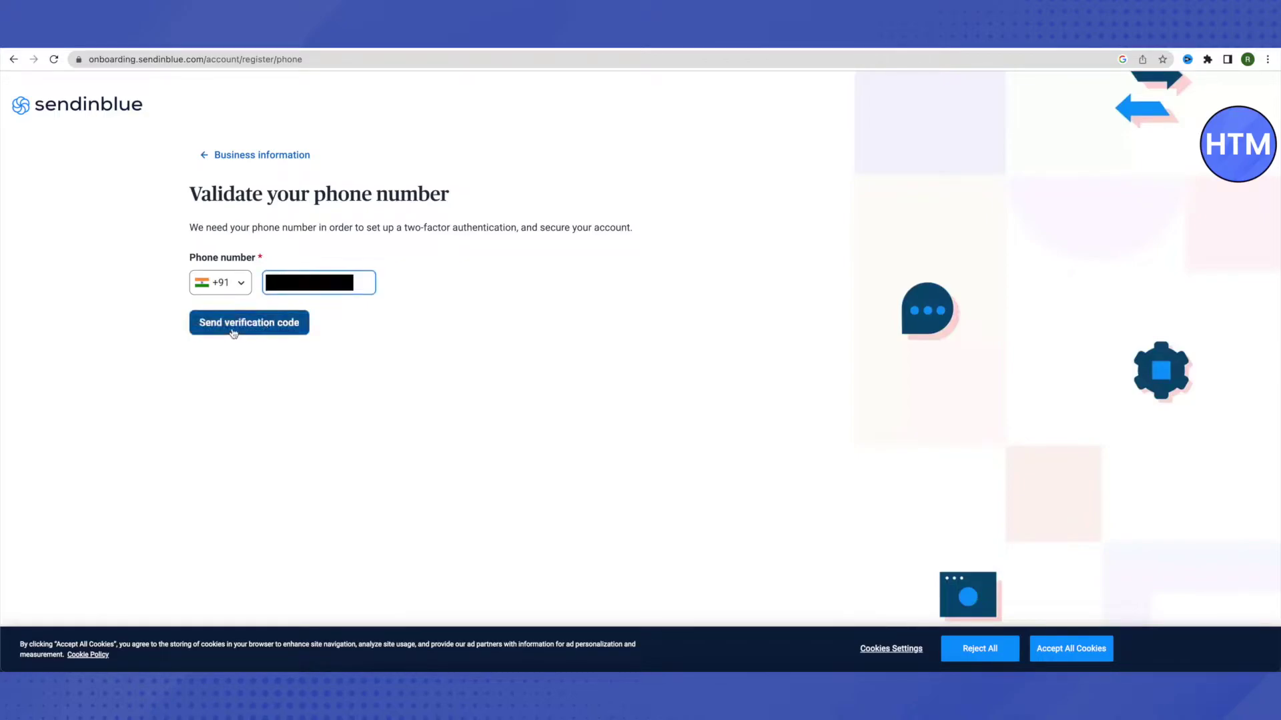
# Step: Send a code to the phone and verify it with the received verification code
pyautogui.click(234, 332)
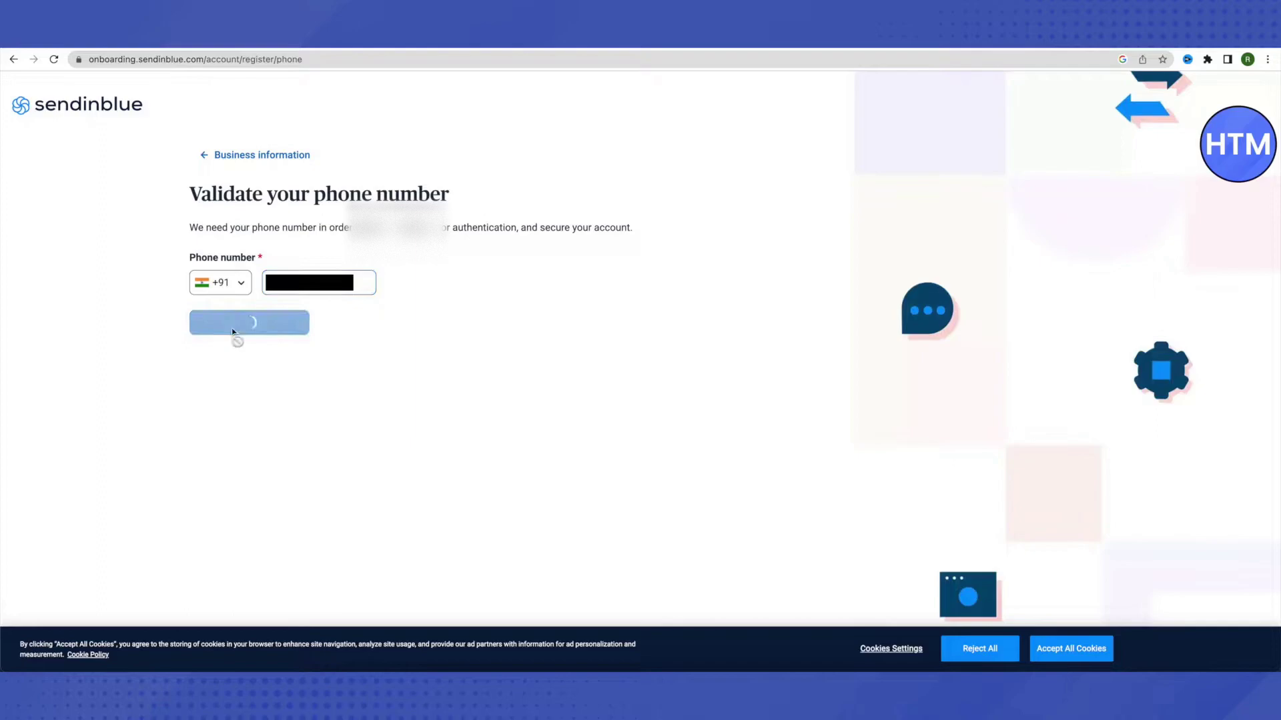
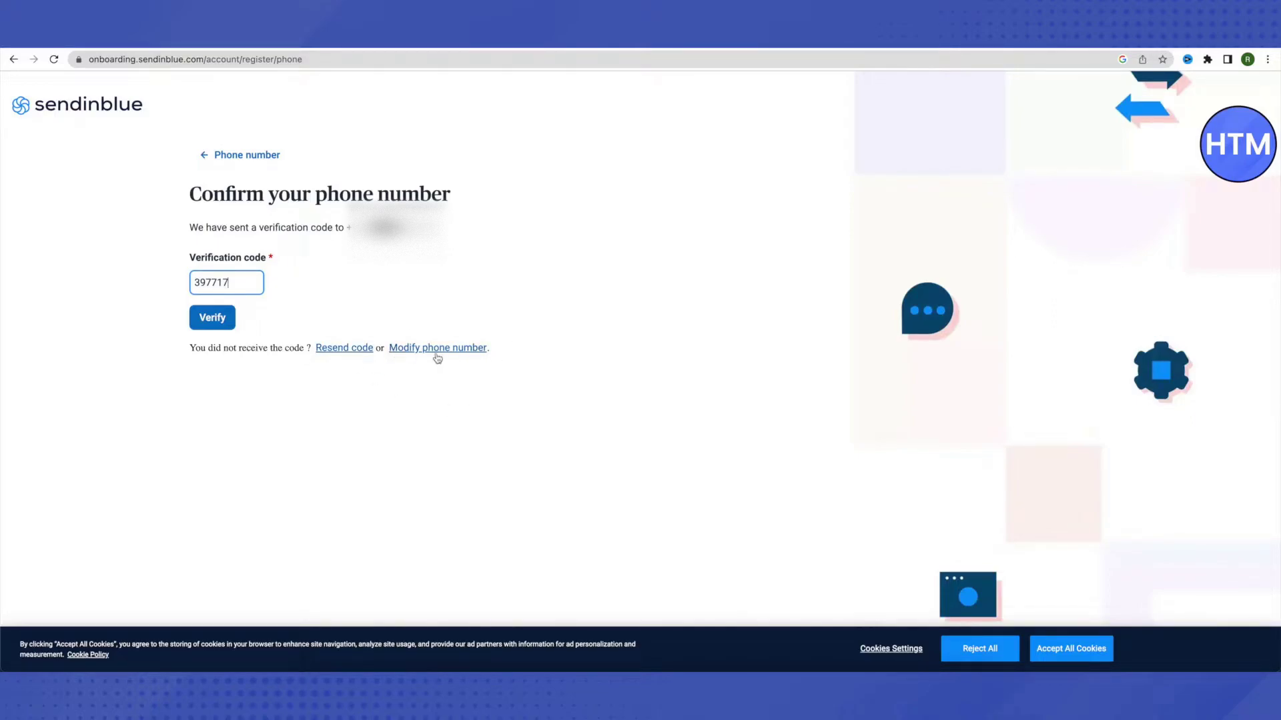
pyautogui.click(213, 318)
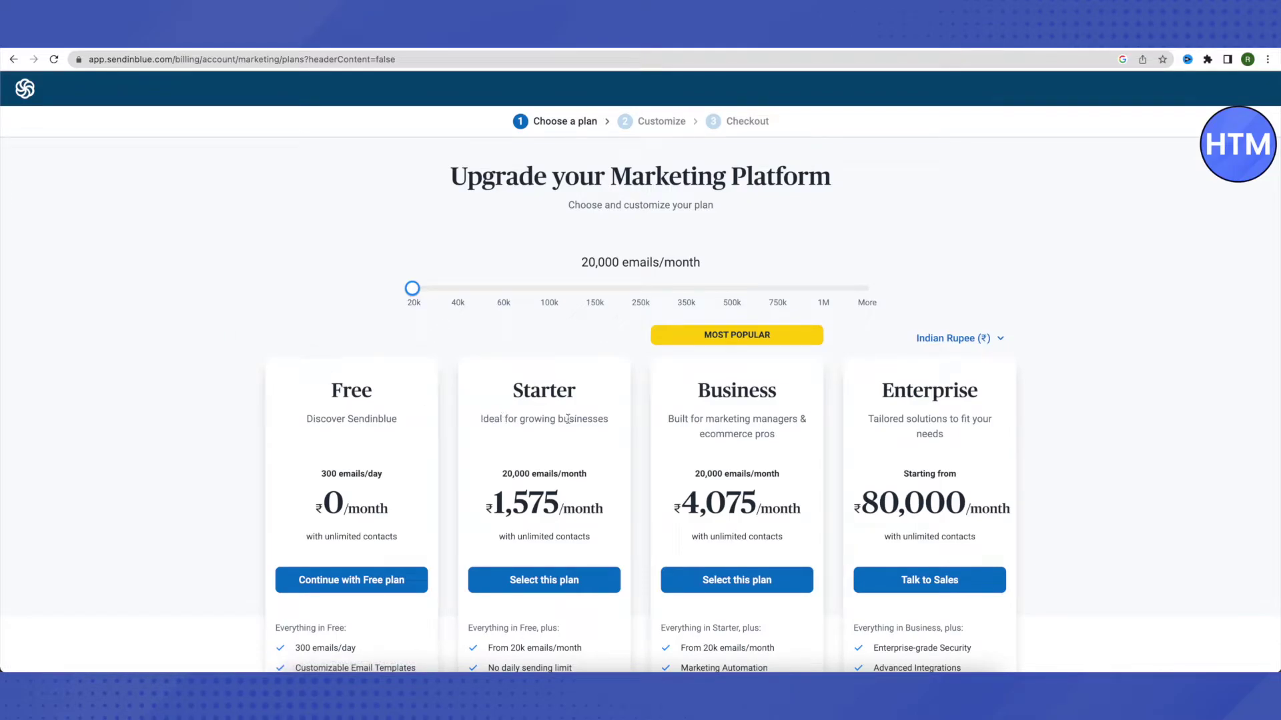
pyautogui.scroll(-3, 1036, 506)
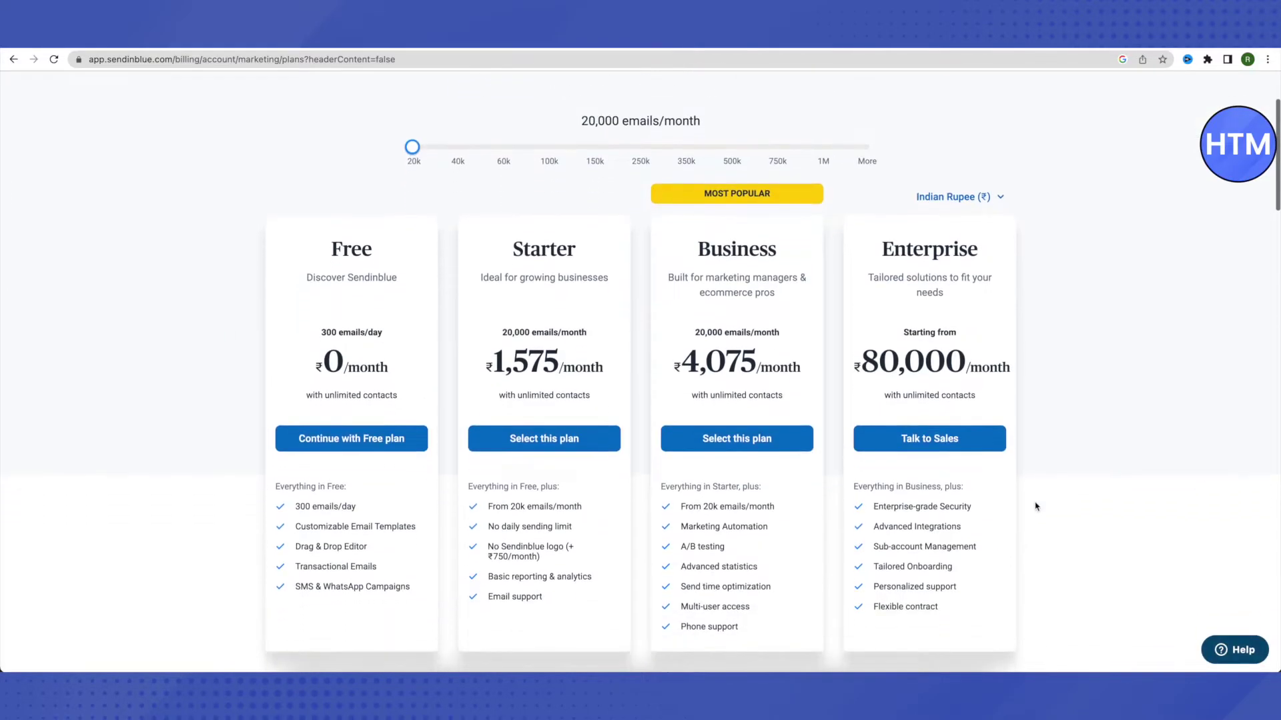
pyautogui.scroll(-1, 1036, 506)
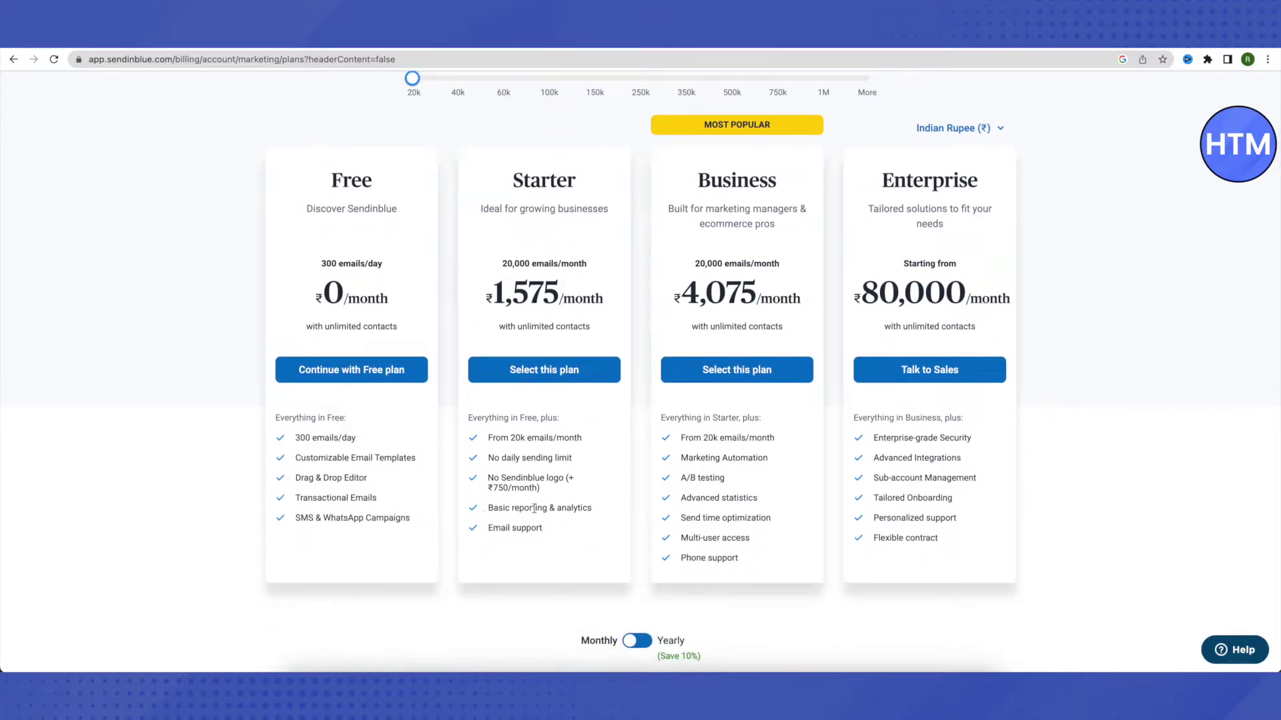
pyautogui.scroll(-7, 535, 508)
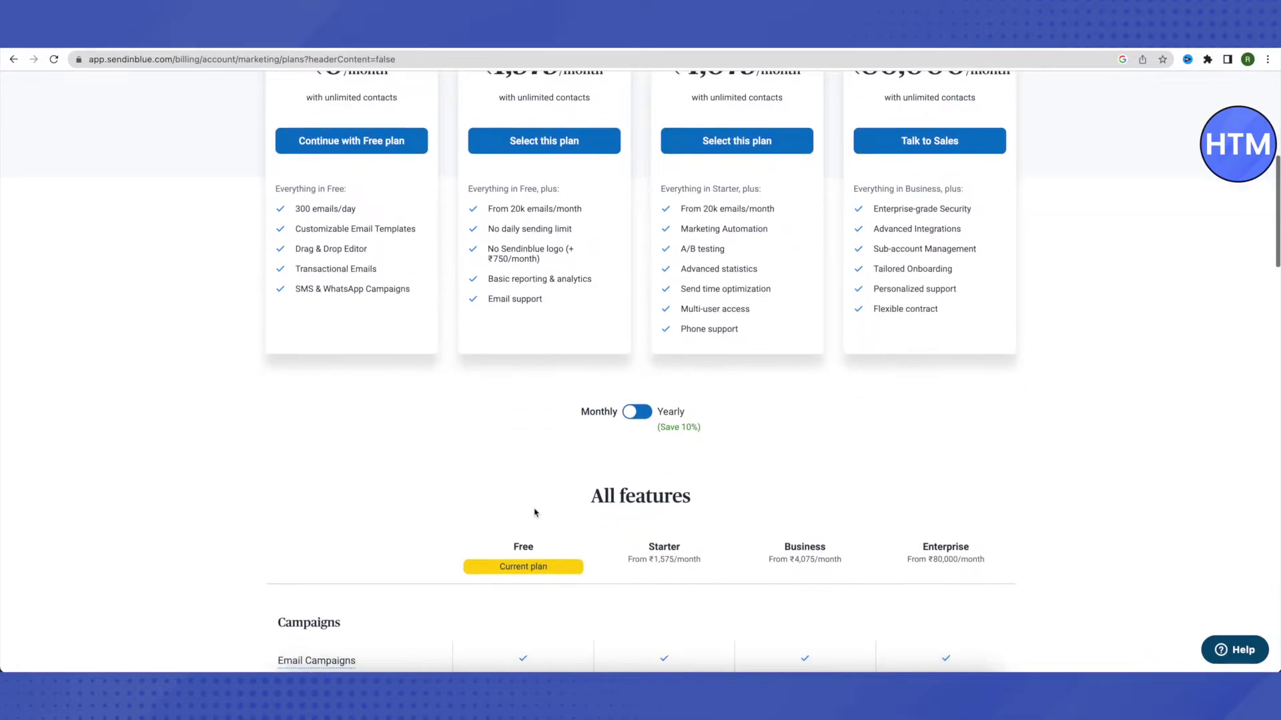
pyautogui.scroll(-2, 534, 512)
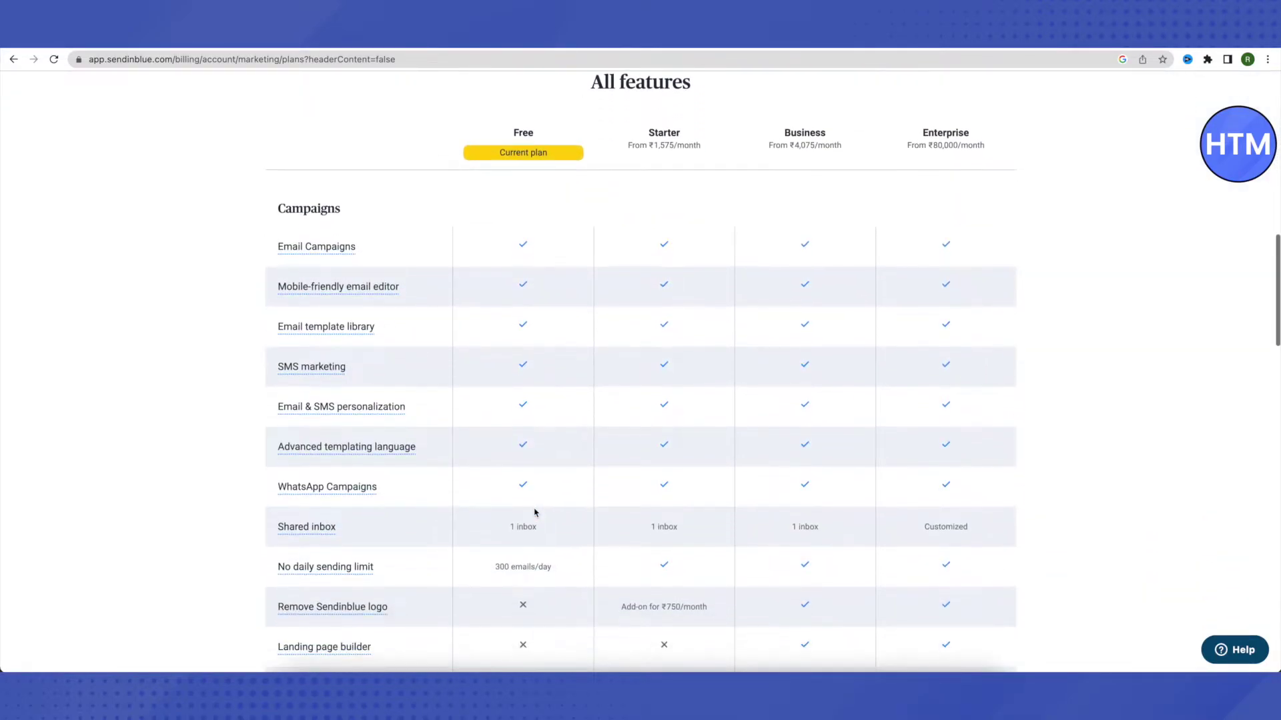
pyautogui.scroll(-1, 535, 512)
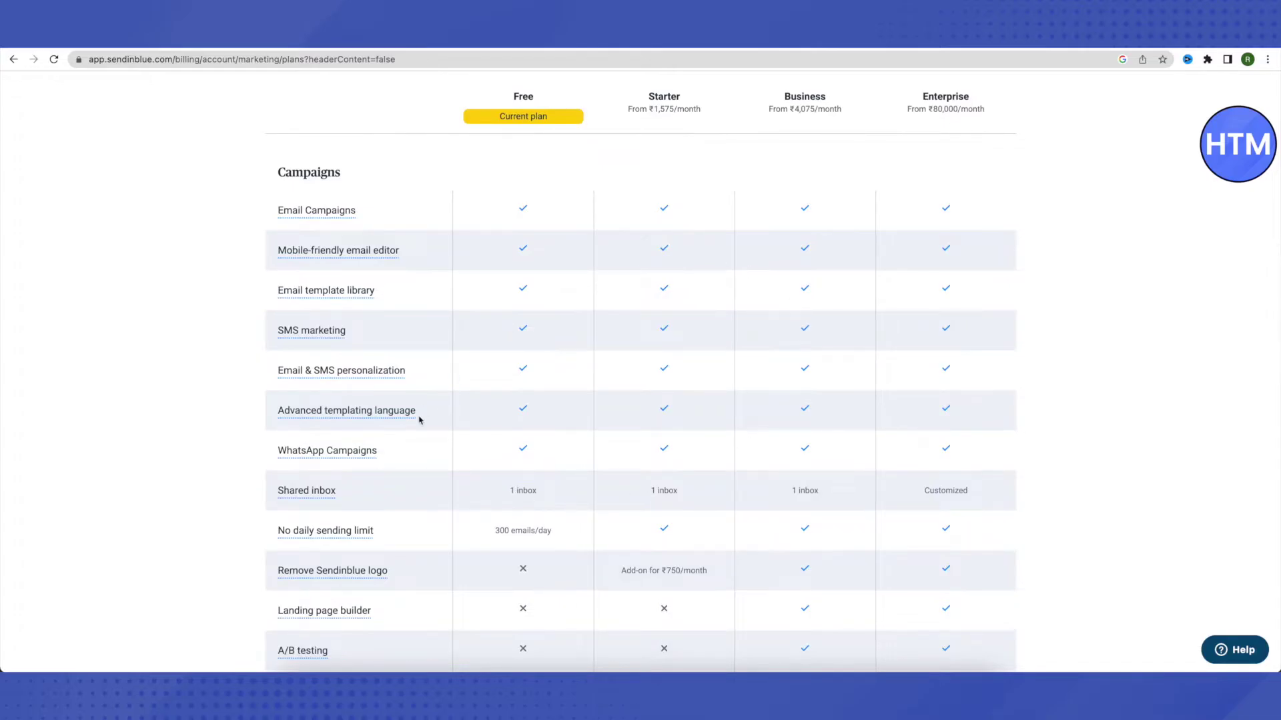
pyautogui.scroll(8, 1077, 357)
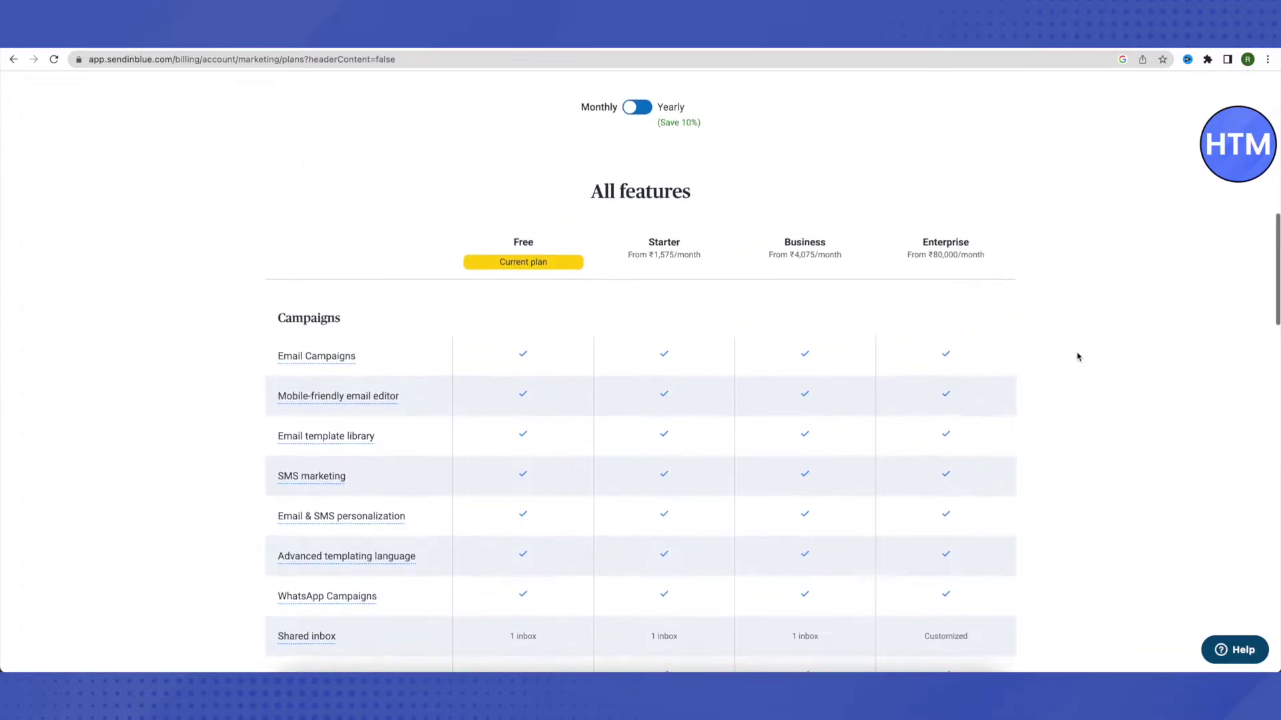
pyautogui.scroll(4, 1078, 357)
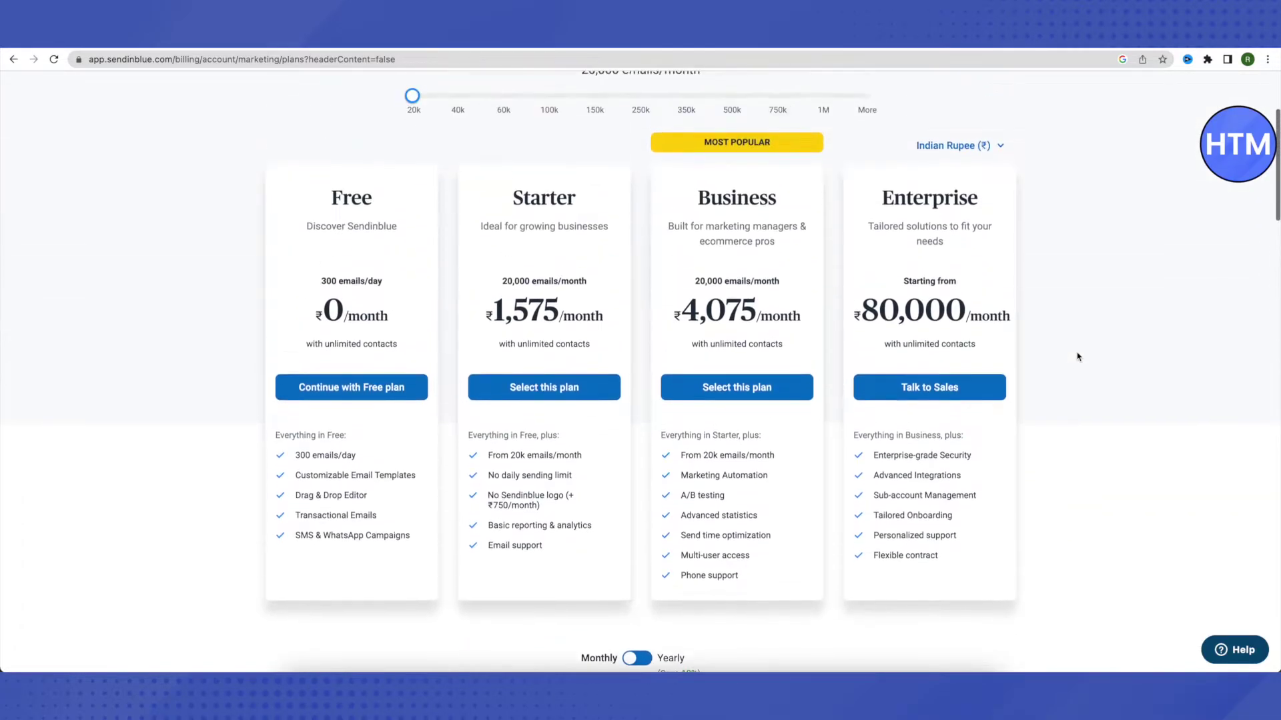
pyautogui.scroll(2, 1077, 357)
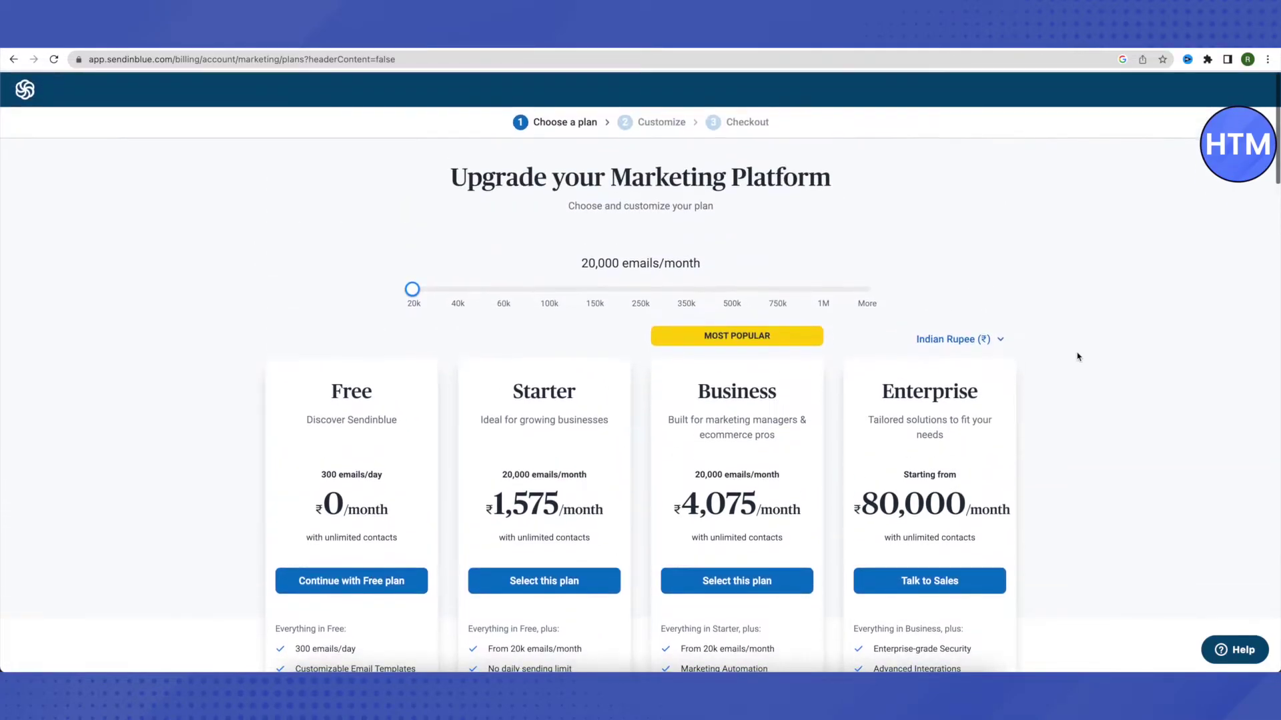
pyautogui.scroll(-3, 1078, 357)
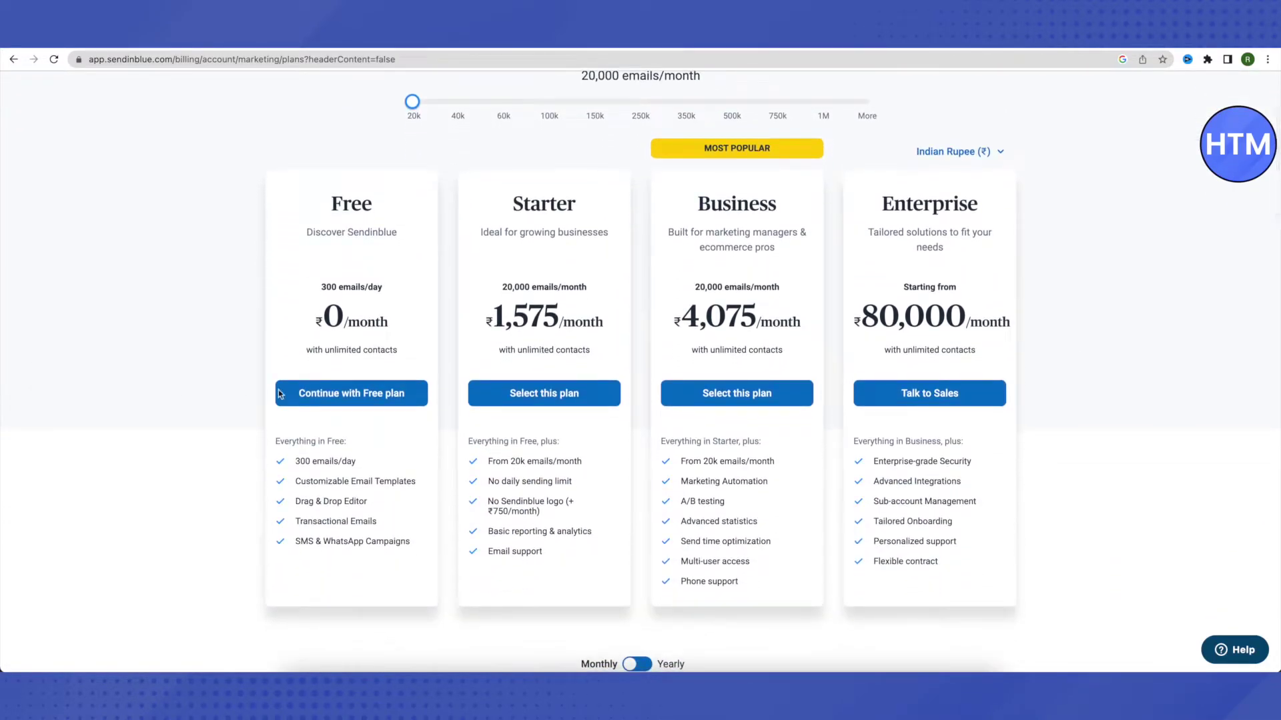
# Step: Continue on the Free plan and pick 'Add your first contacts' from the Dashboard
pyautogui.click(346, 395)
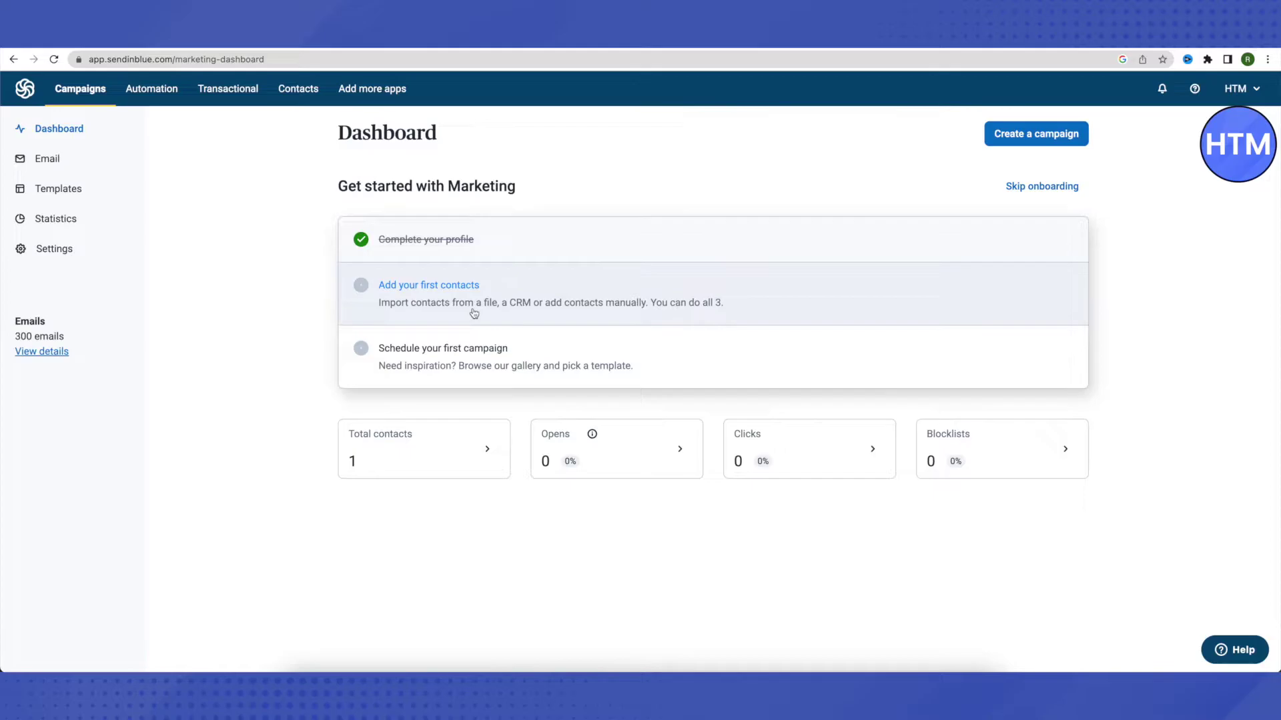
pyautogui.click(436, 298)
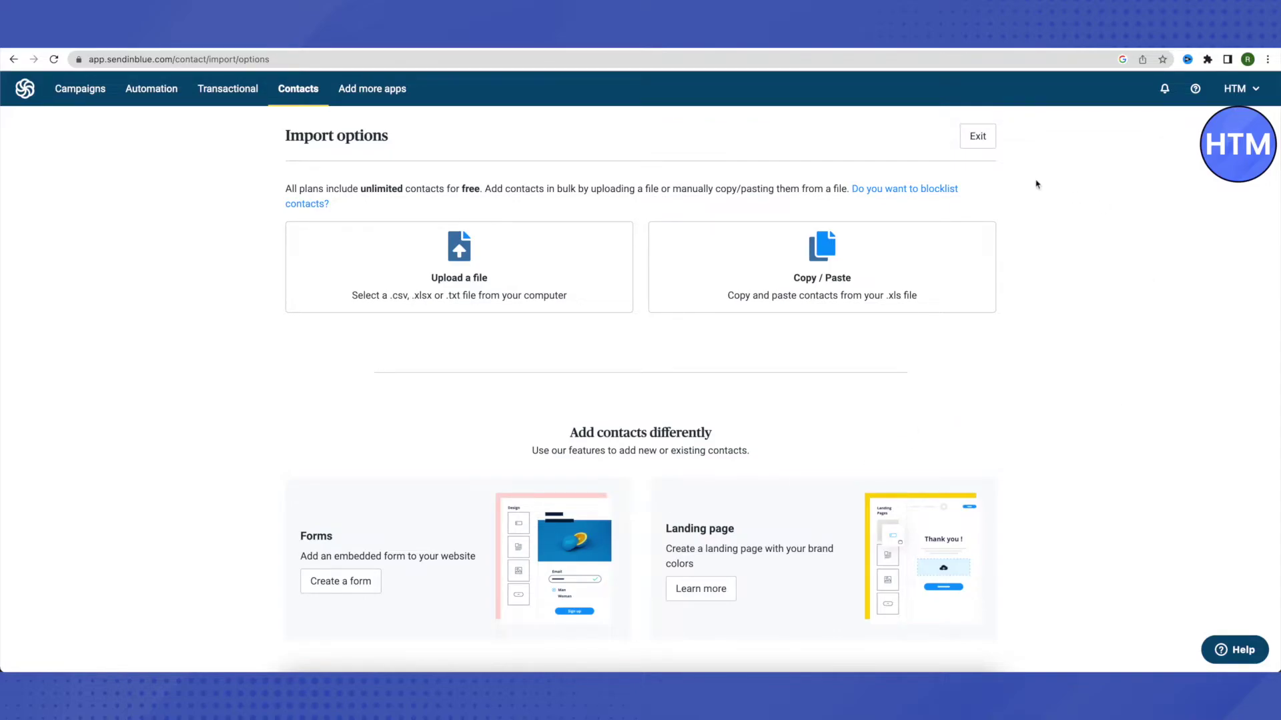
# Step: Exit the Import options page back to the Contacts list
pyautogui.click(967, 150)
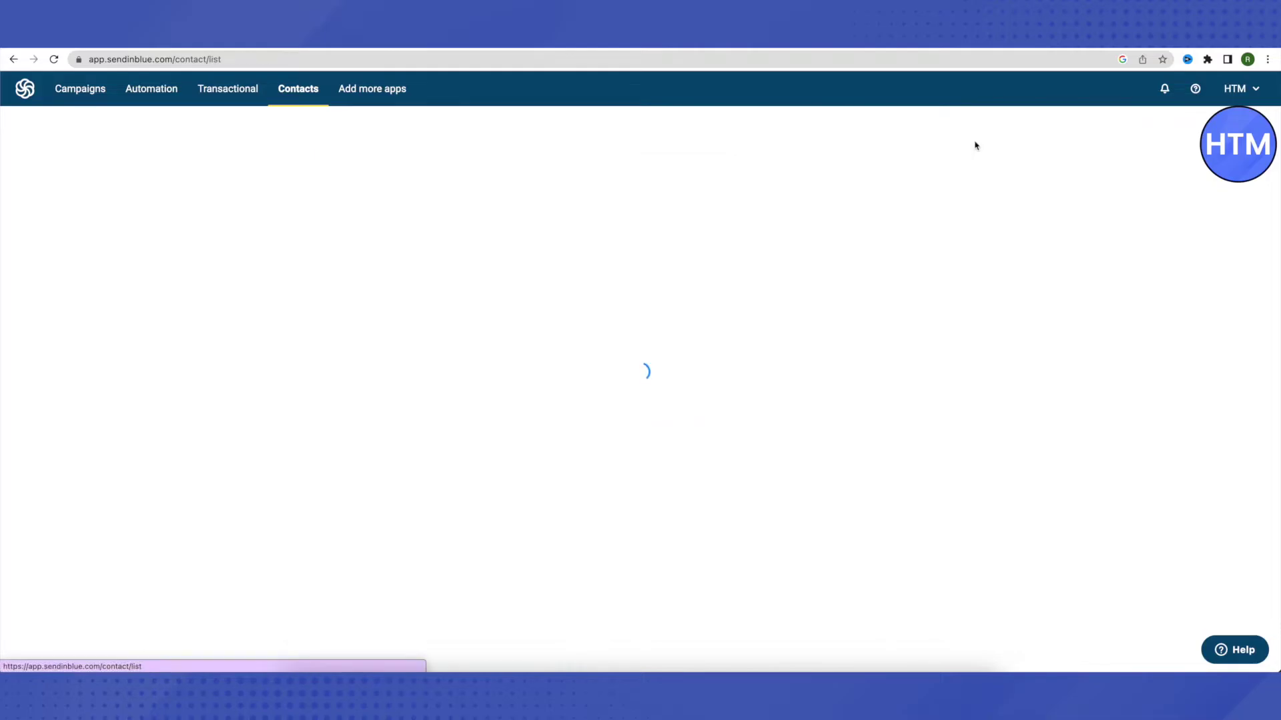
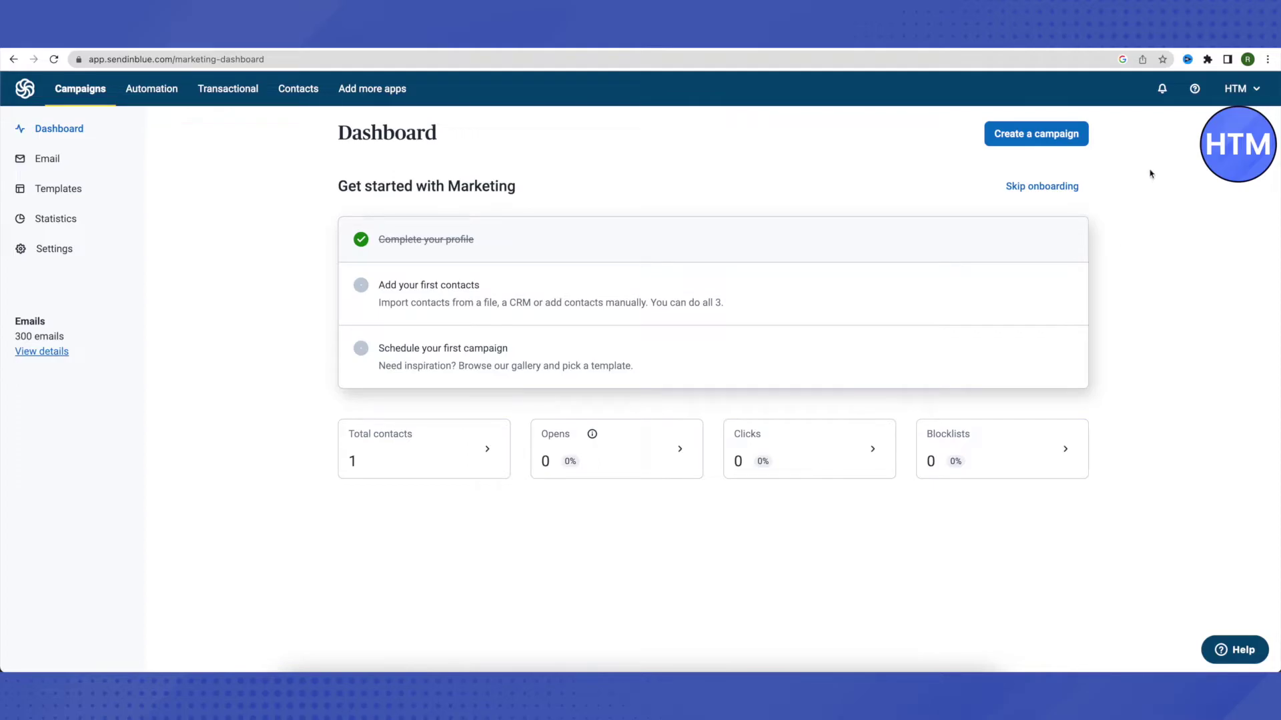
# Step: Start a new campaign and choose Email under the Standard options
pyautogui.click(1035, 140)
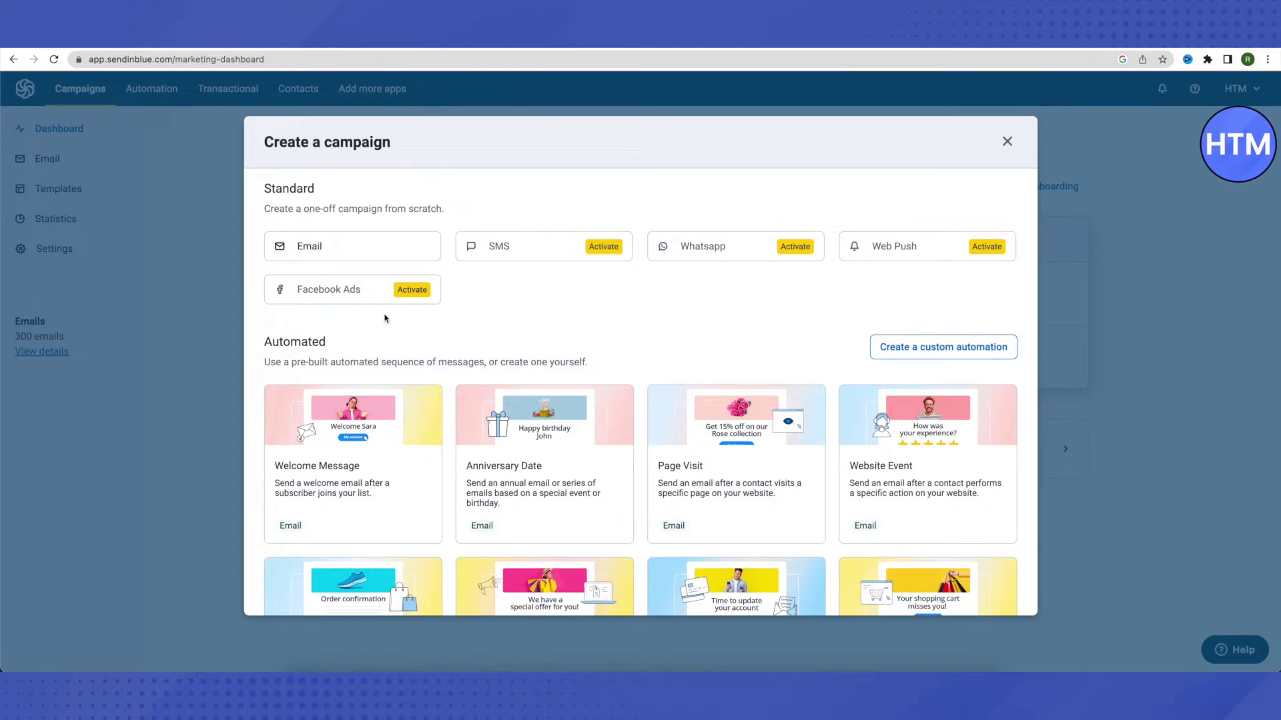
pyautogui.scroll(-2, 667, 341)
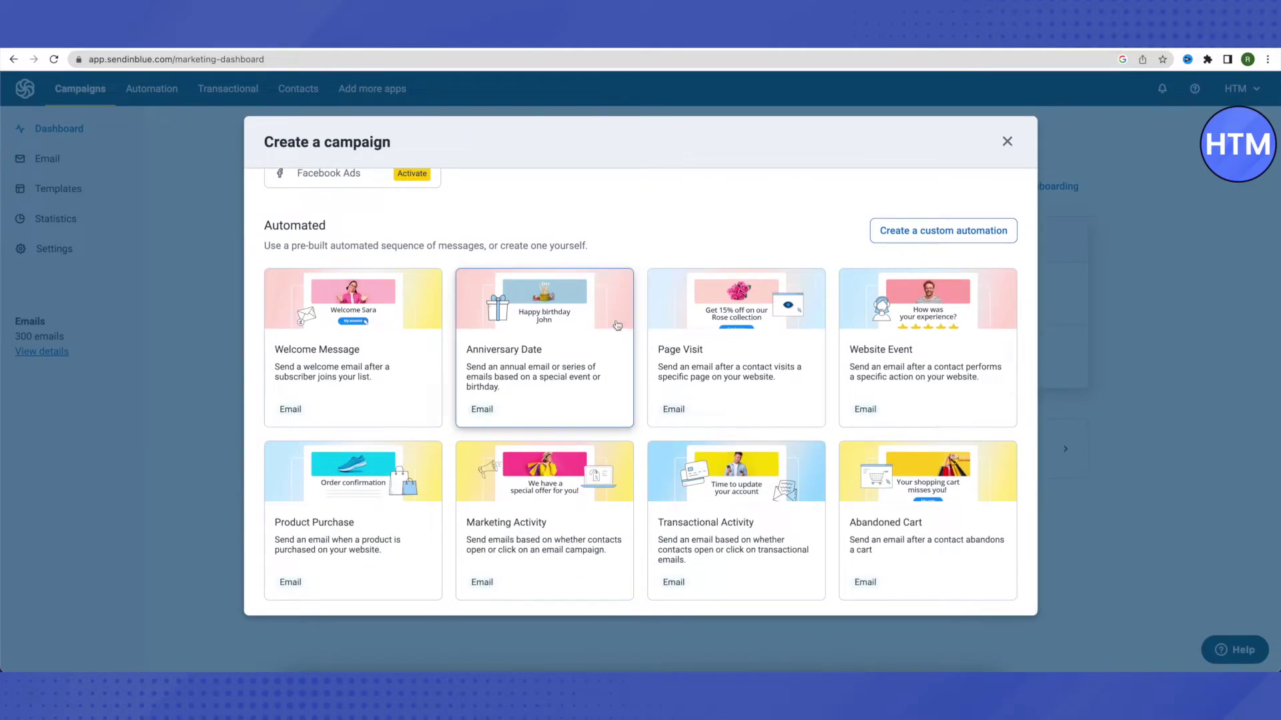
pyautogui.scroll(2, 617, 325)
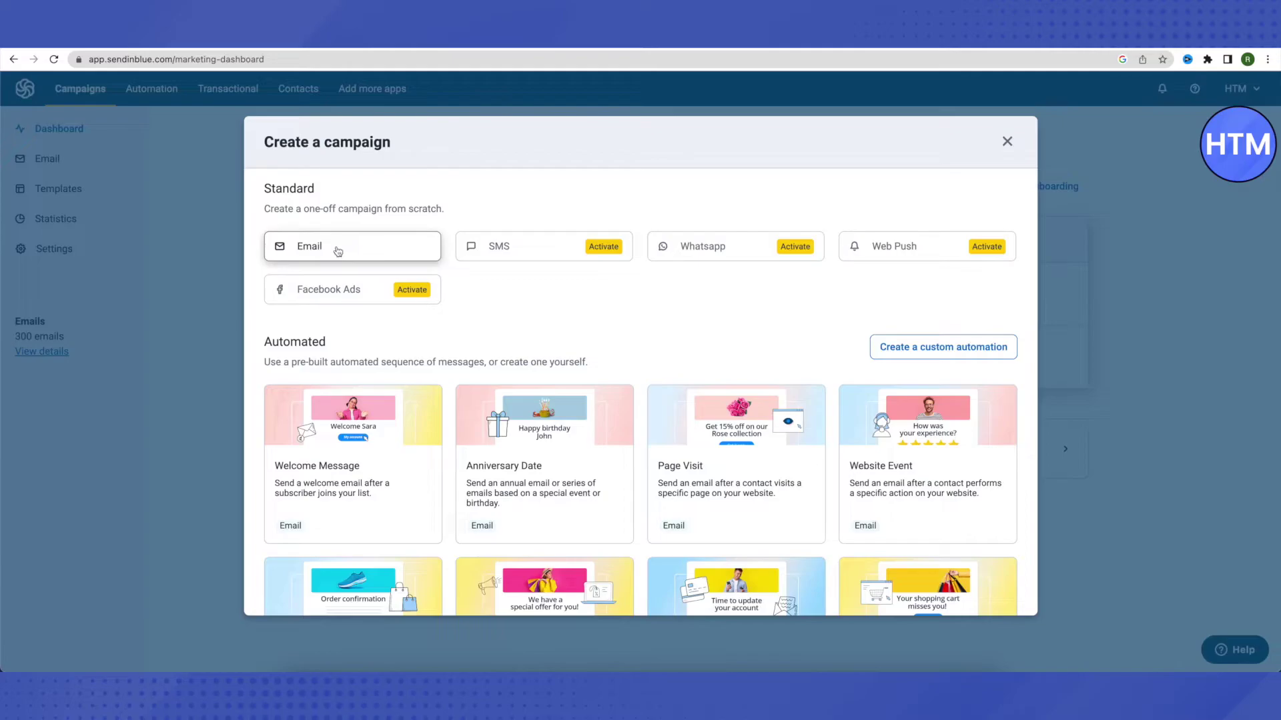
pyautogui.scroll(-1, 751, 371)
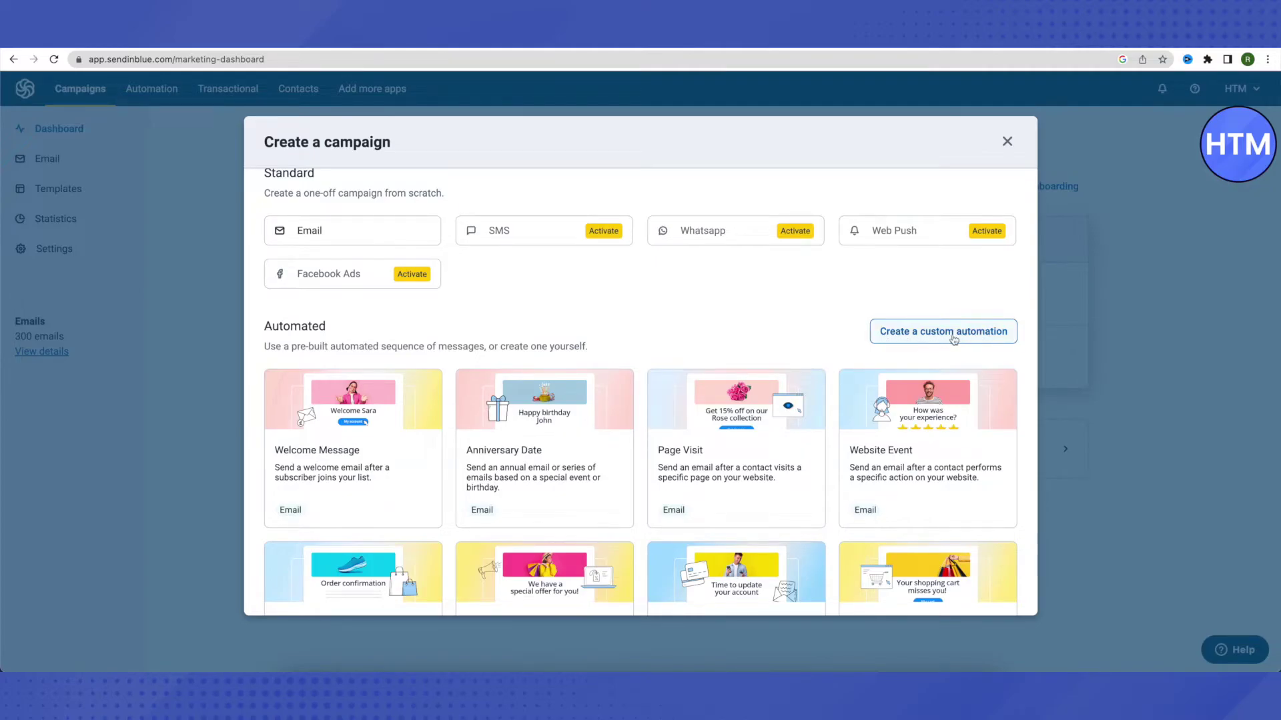
pyautogui.scroll(-1, 467, 400)
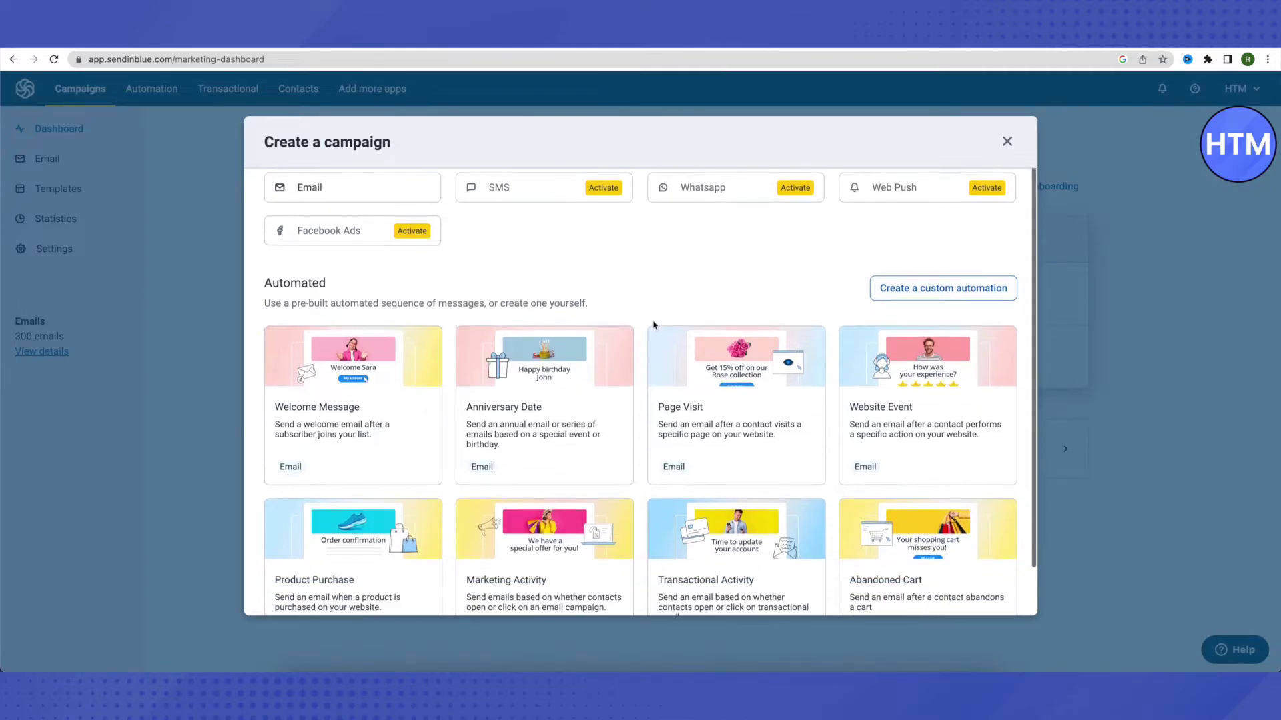
pyautogui.scroll(-1, 363, 440)
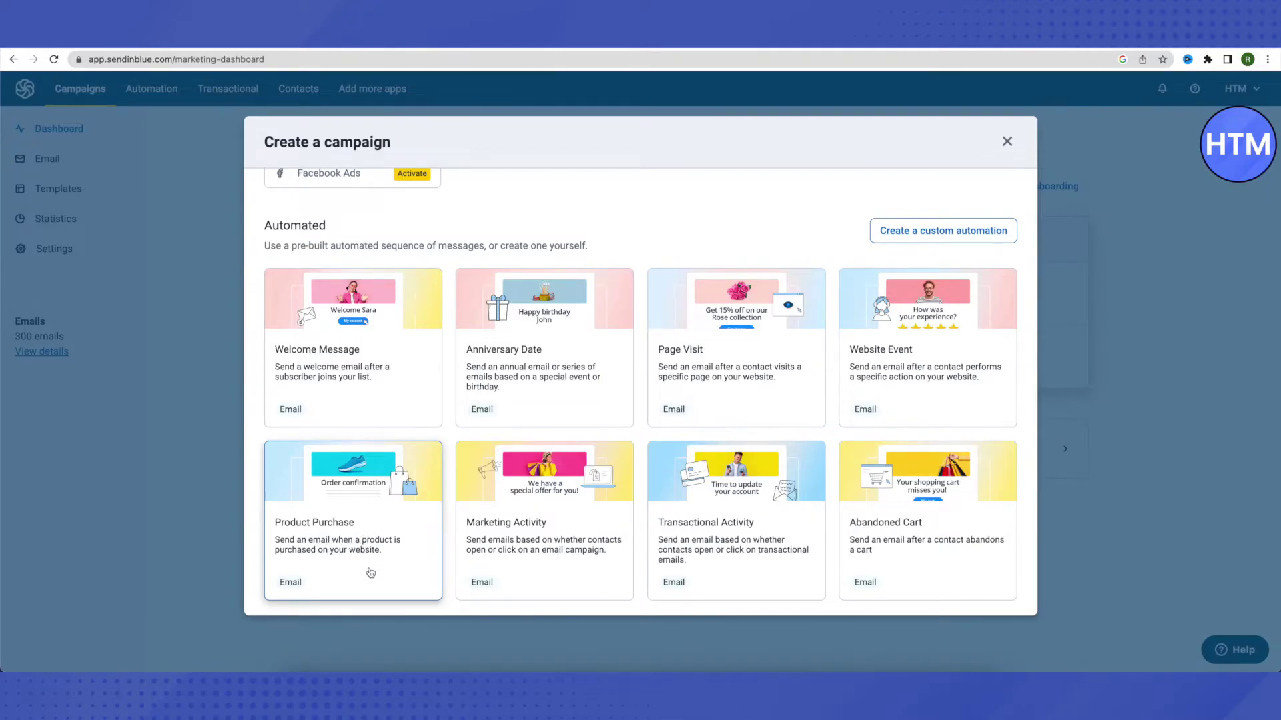
pyautogui.scroll(2, 371, 573)
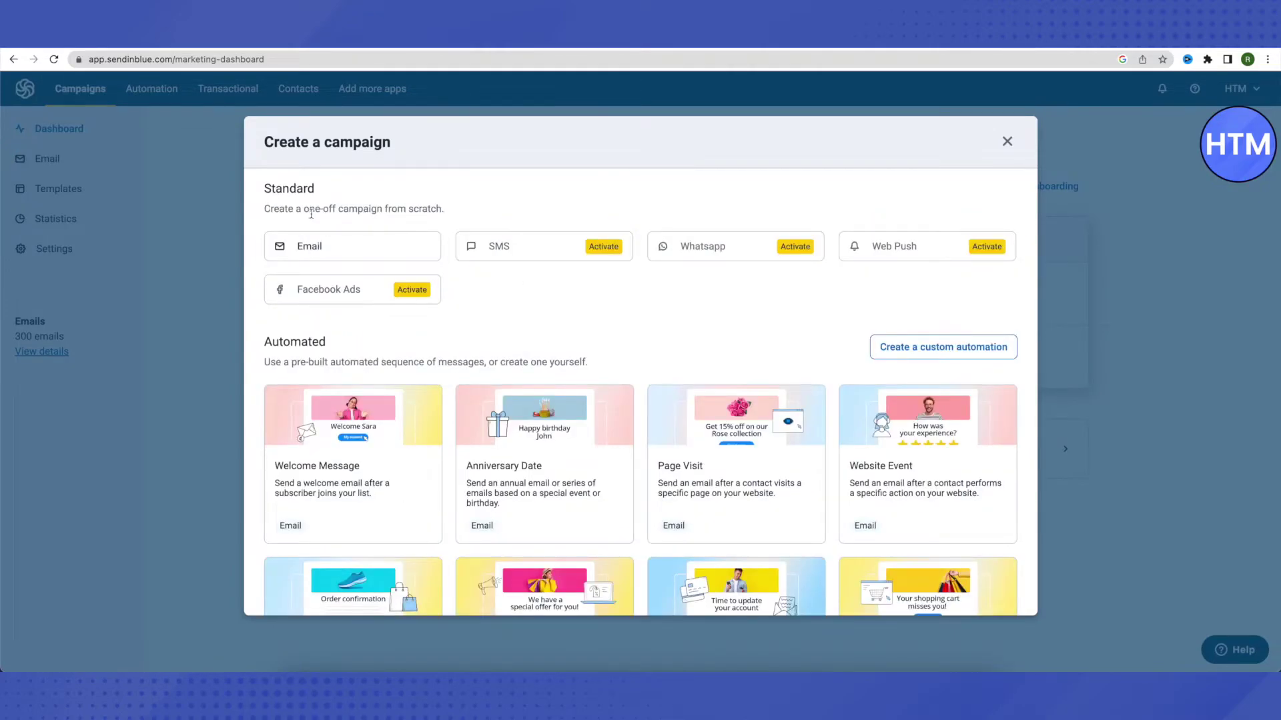
pyautogui.click(309, 254)
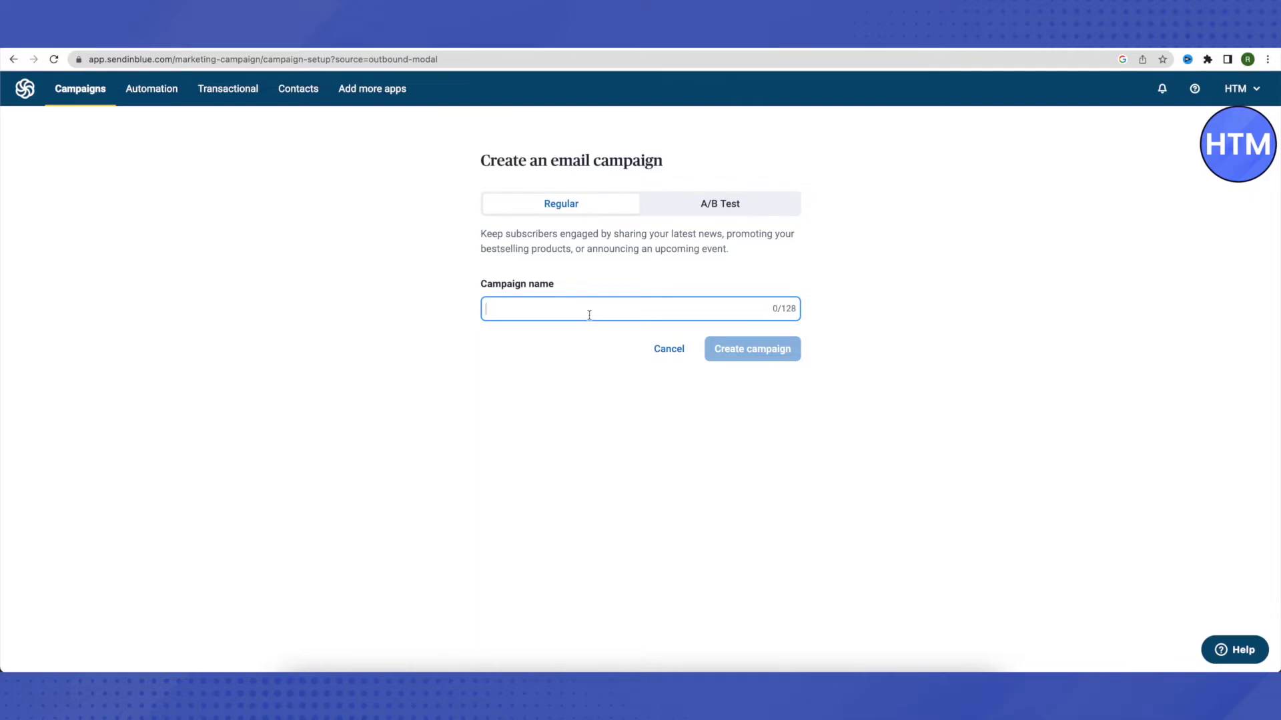
# Step: Name the regular email campaign 'Test' and create it
pyautogui.write('Test')
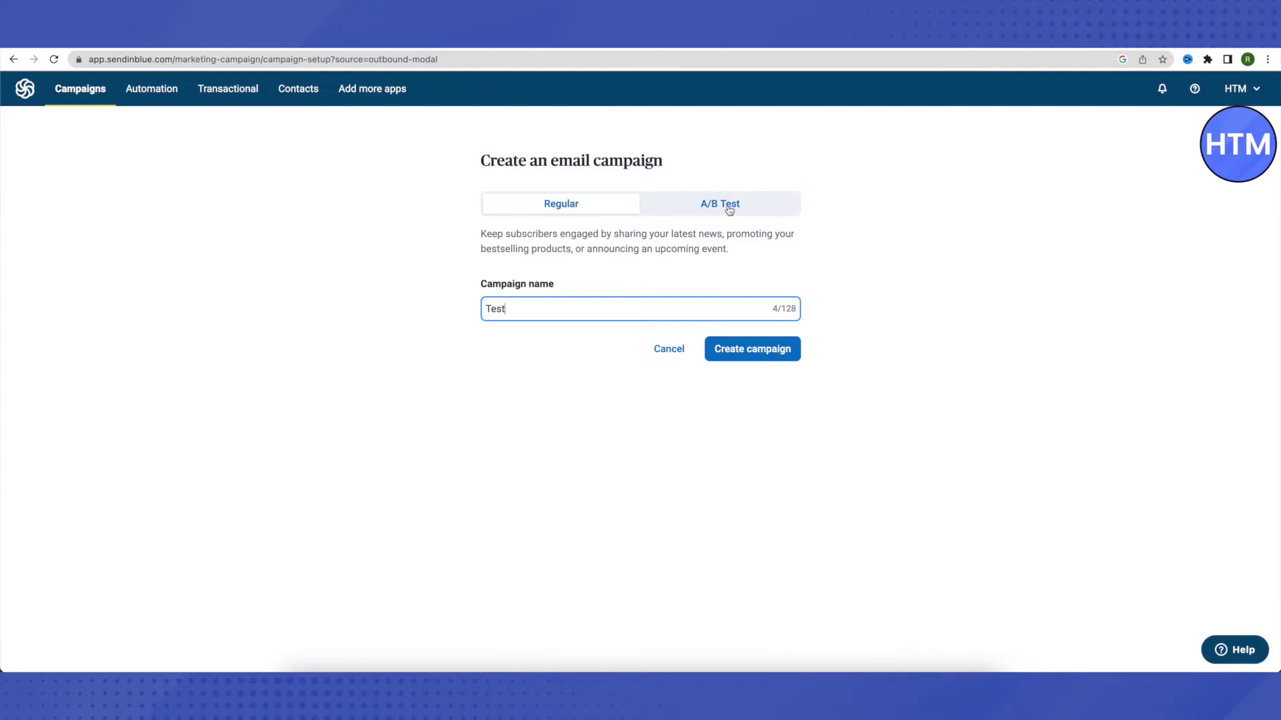
pyautogui.click(750, 357)
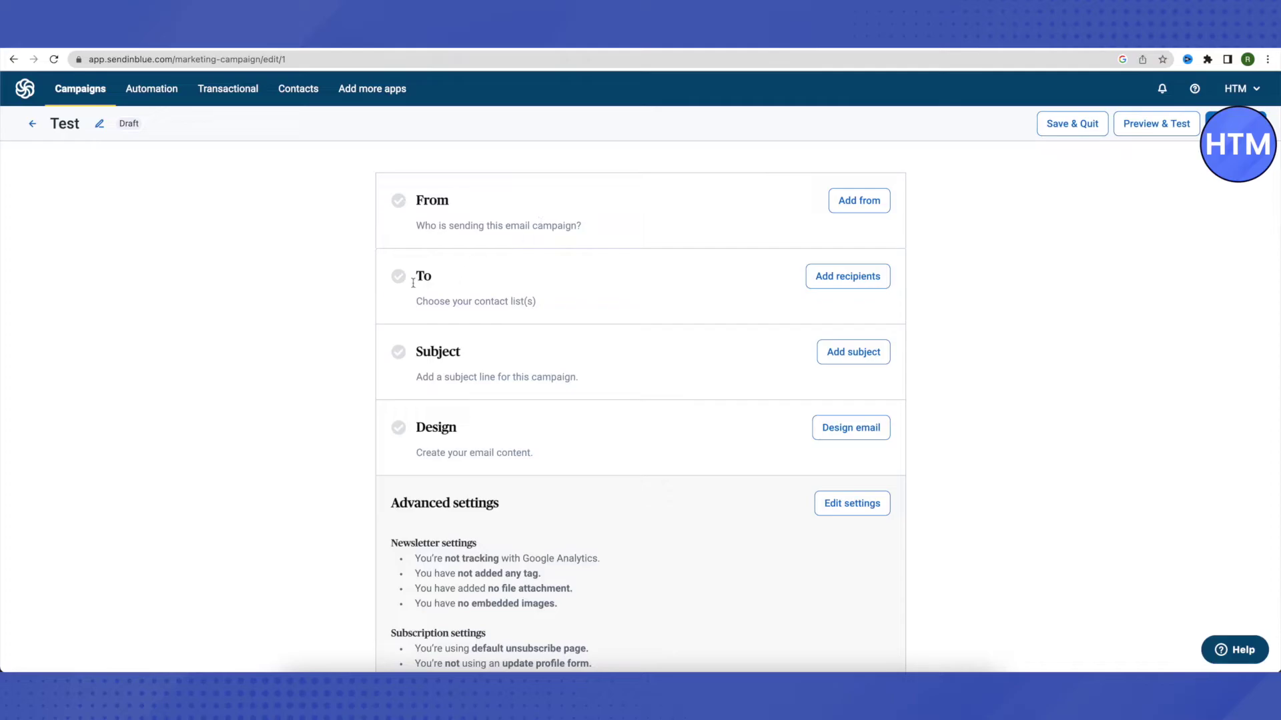
# Step: Save the sender as the account's existing email address with the name My Company
pyautogui.click(851, 213)
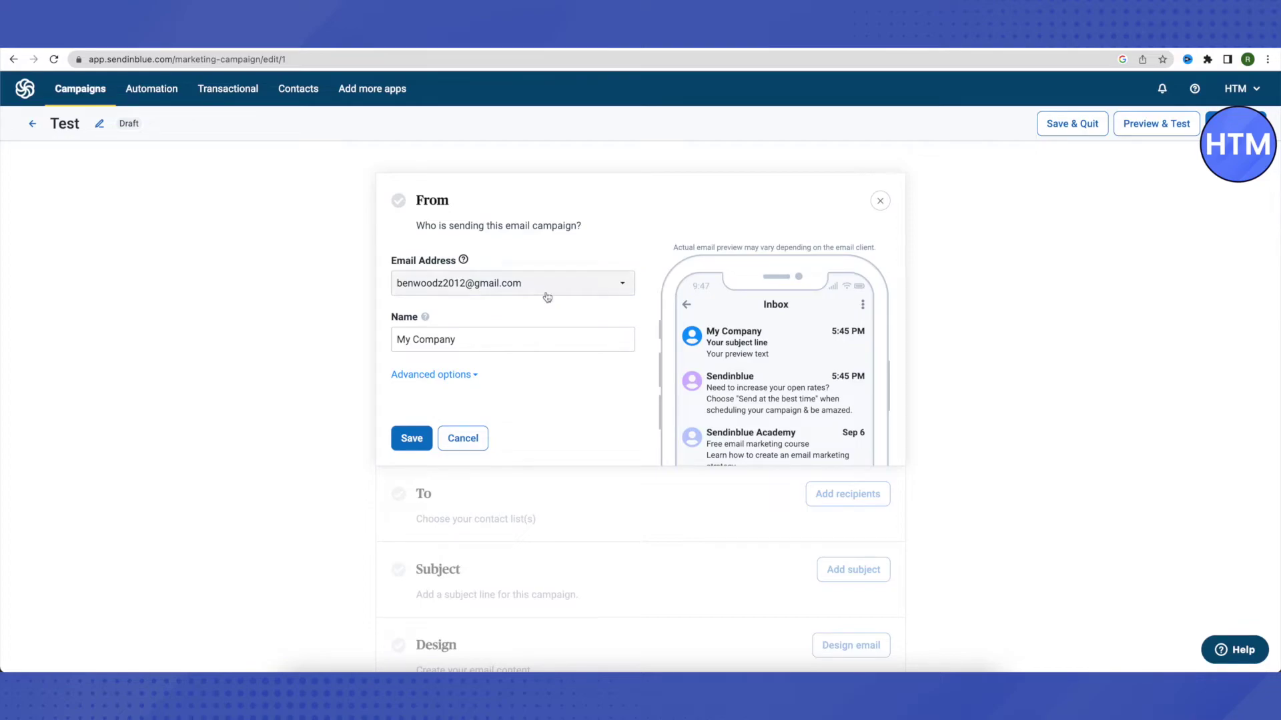
pyautogui.click(594, 288)
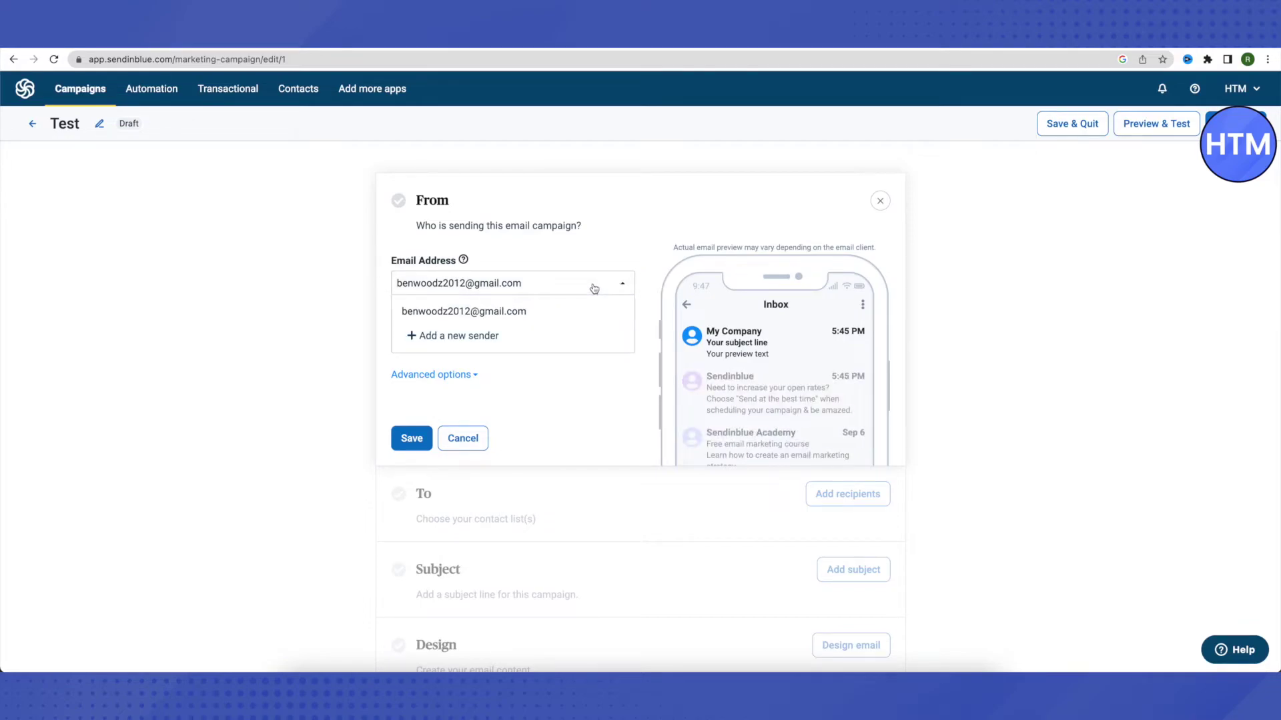
pyautogui.click(594, 288)
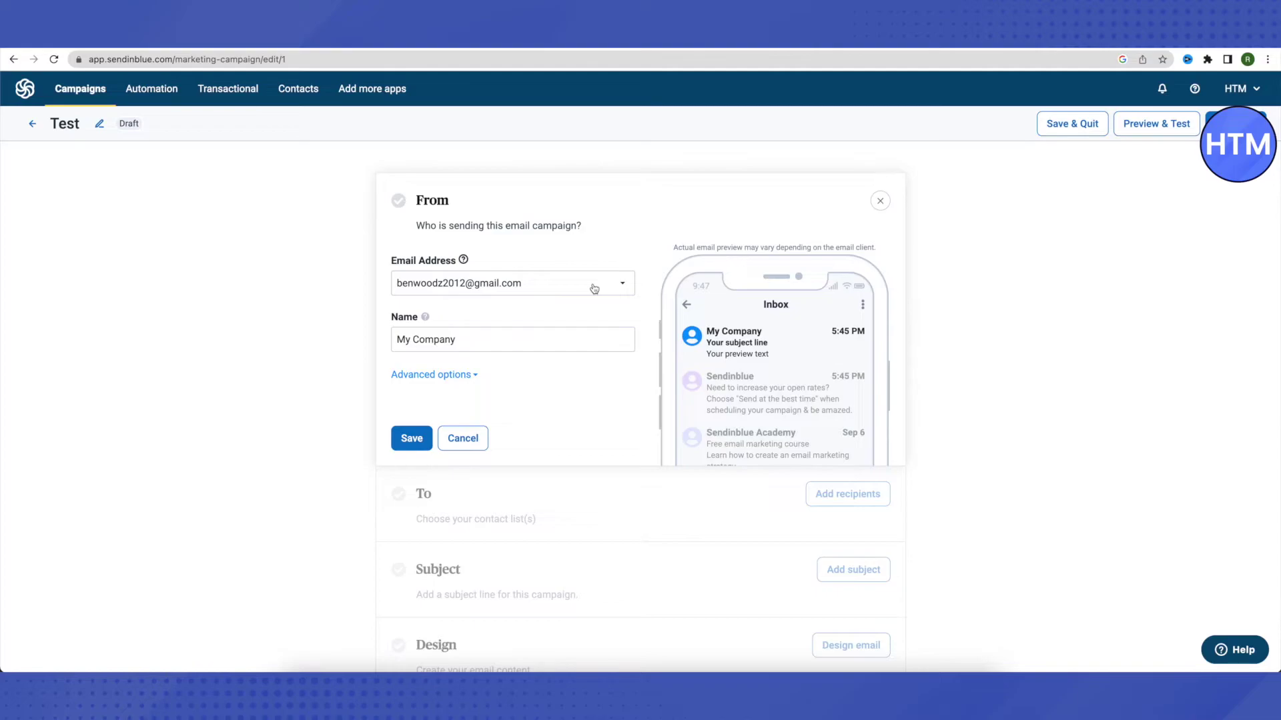
pyautogui.click(593, 289)
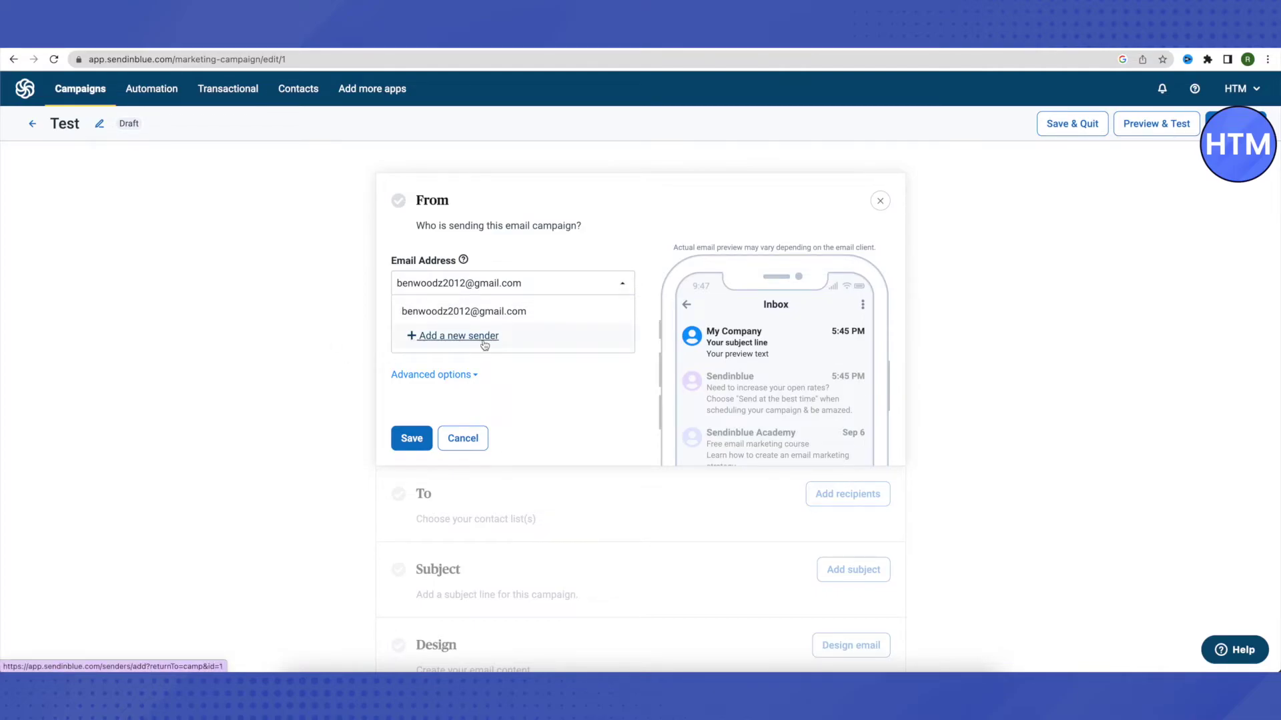
pyautogui.click(607, 288)
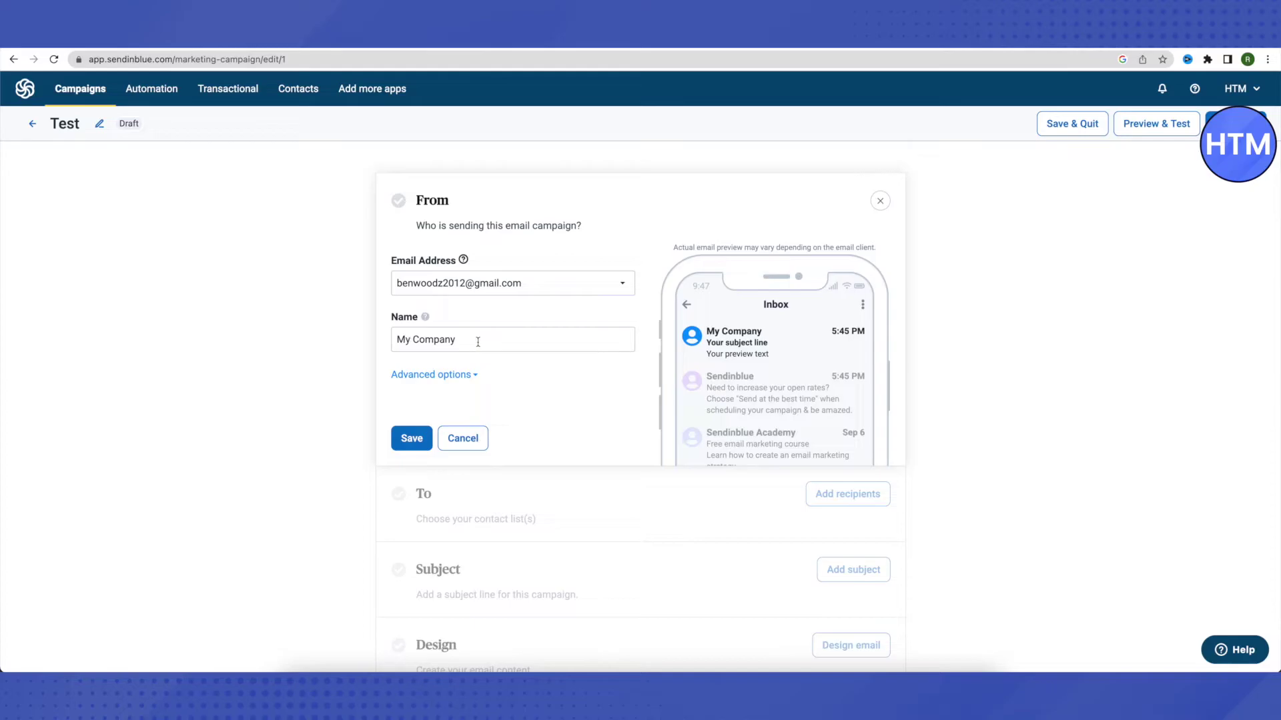
pyautogui.press('Tab')
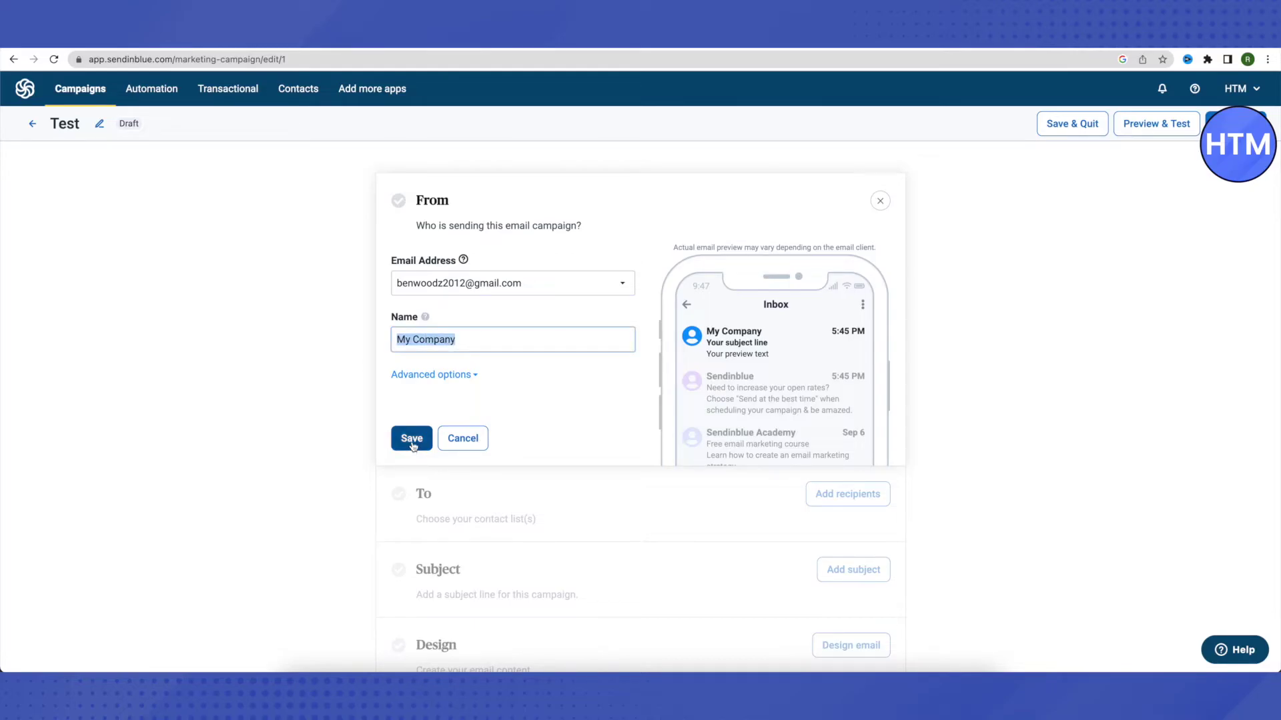
pyautogui.click(411, 443)
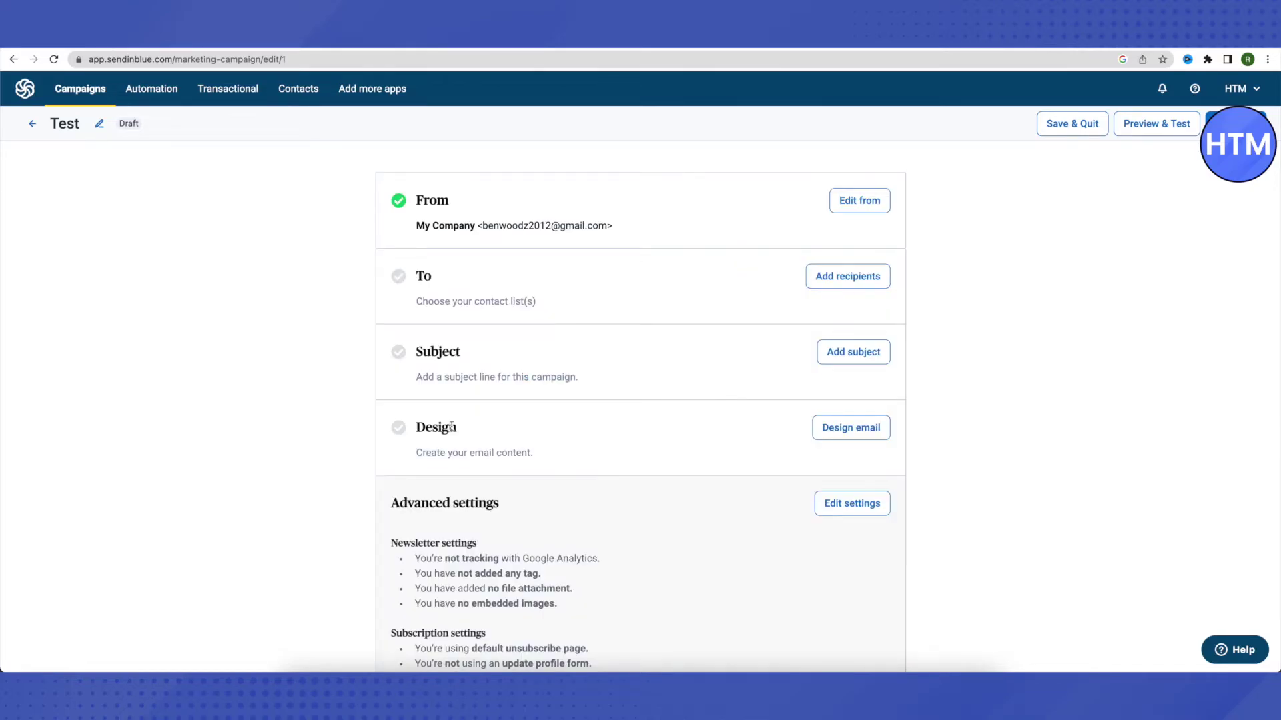
# Step: Set the recipients to Your first list (1 recipient) and save the To section
pyautogui.click(857, 282)
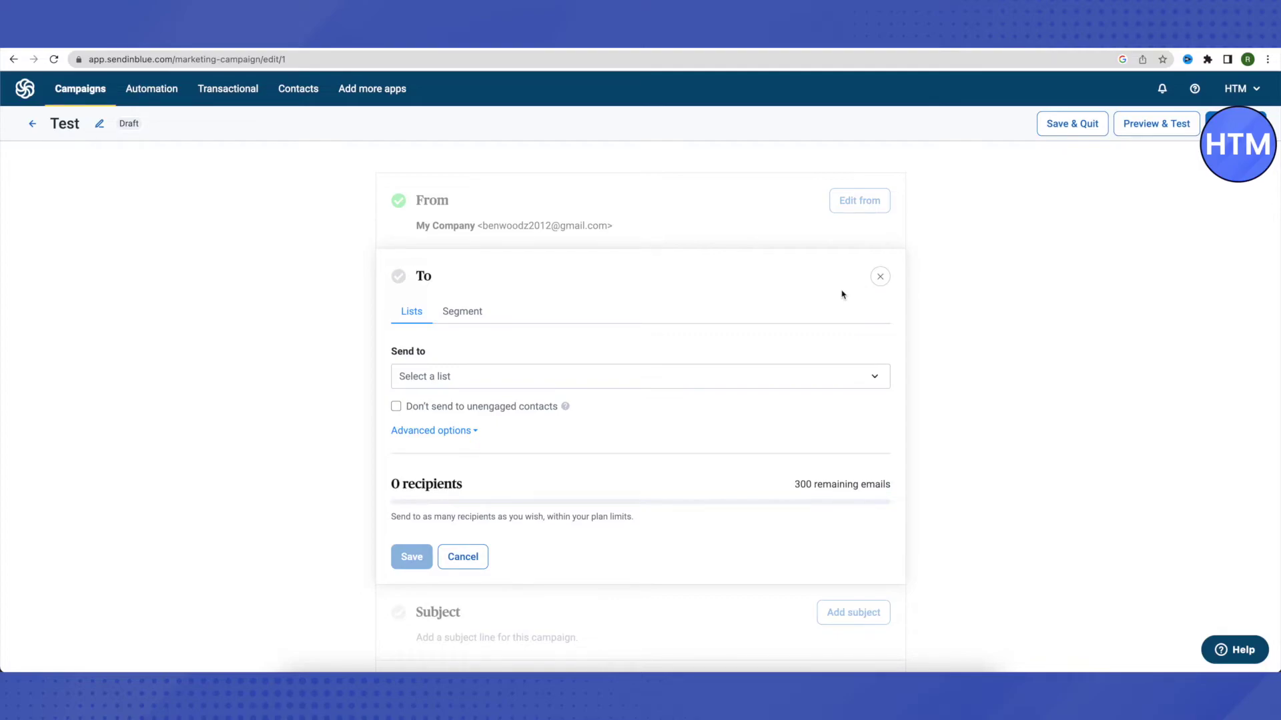
pyautogui.click(660, 378)
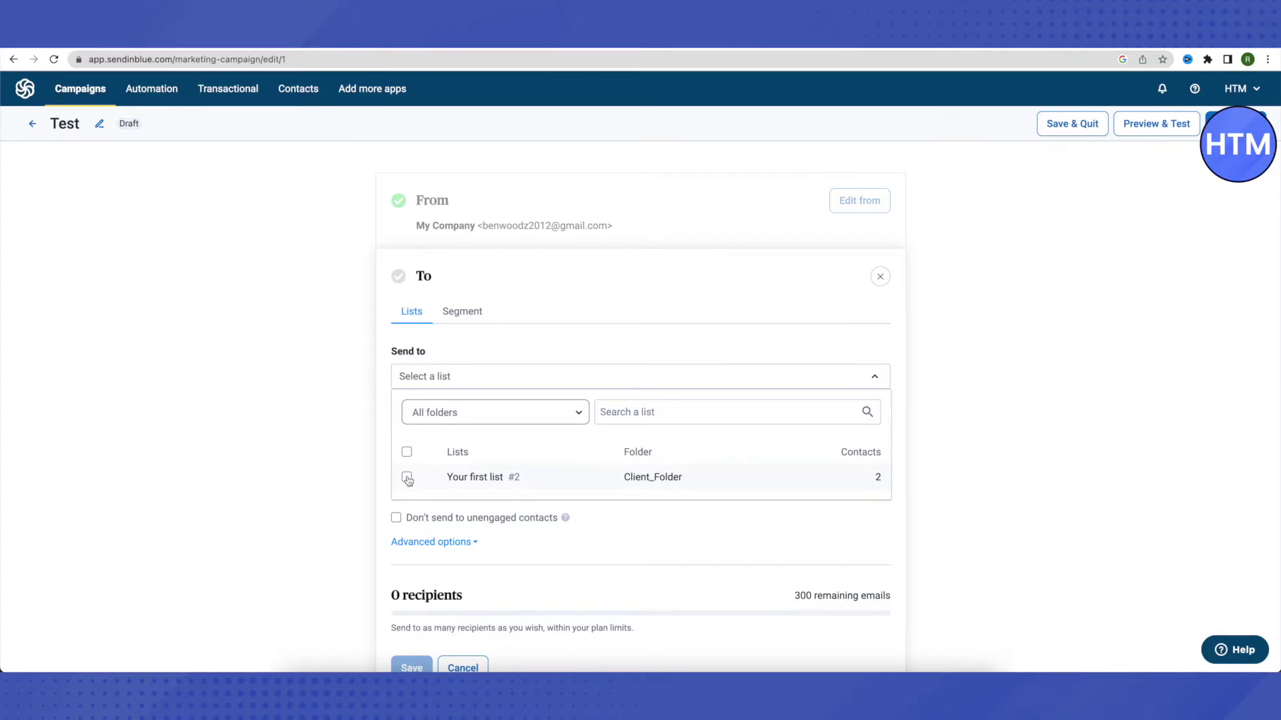
pyautogui.click(406, 477)
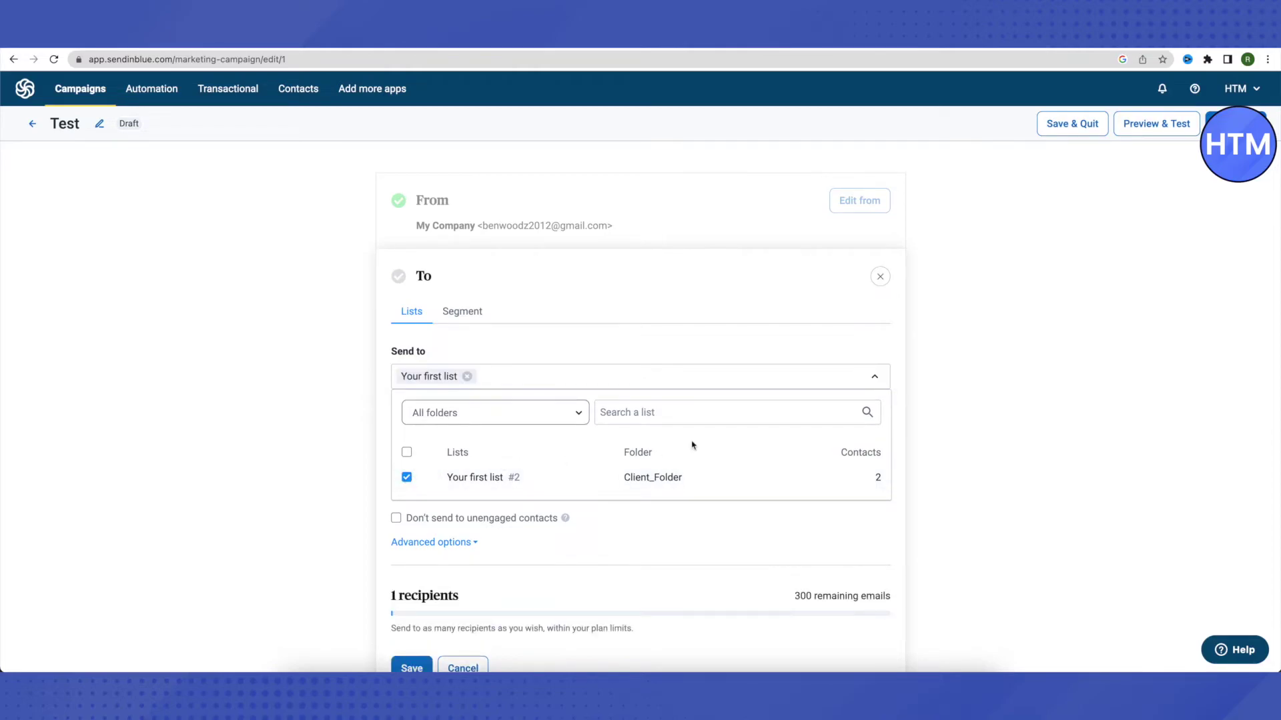
pyautogui.scroll(-1, 592, 491)
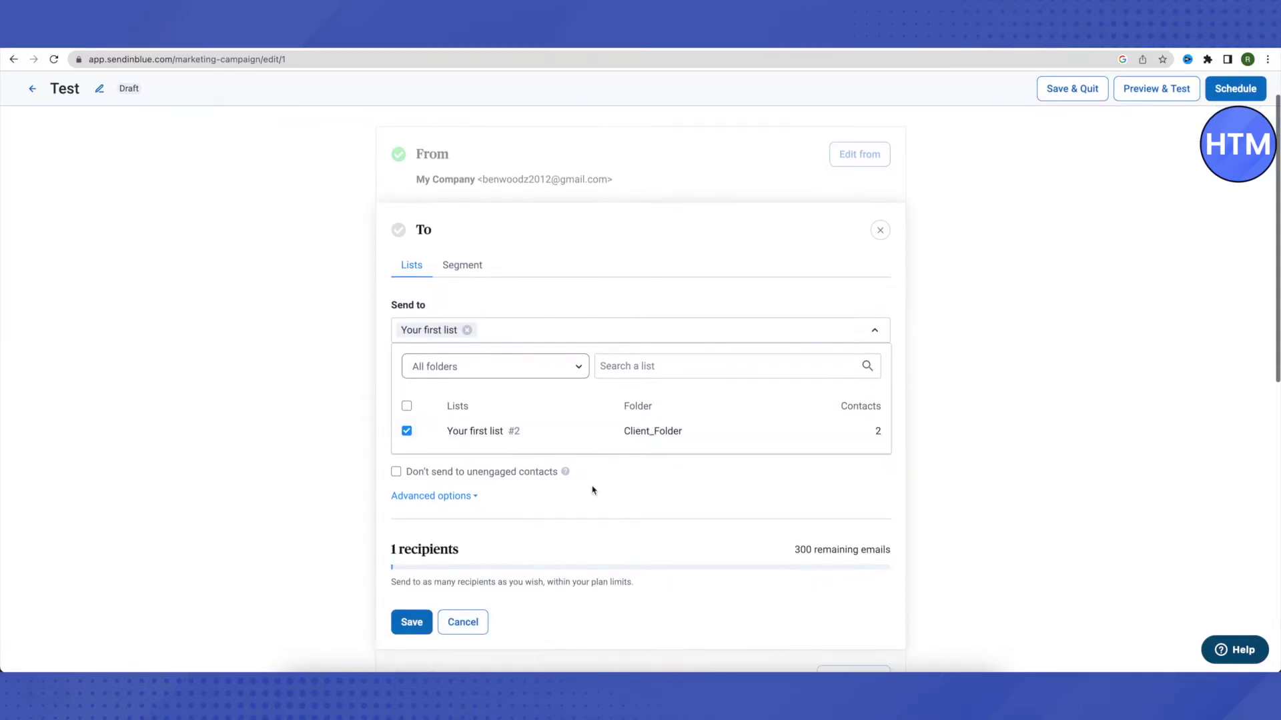
pyautogui.click(407, 615)
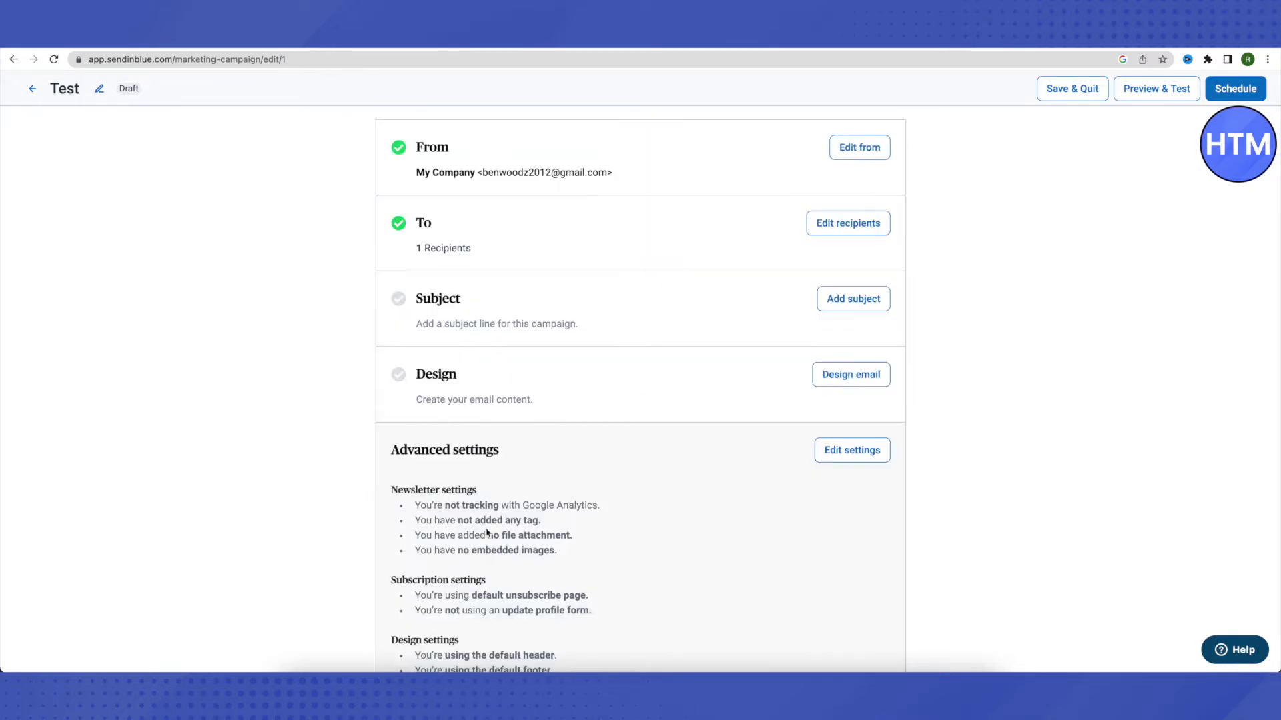
pyautogui.scroll(1, 540, 440)
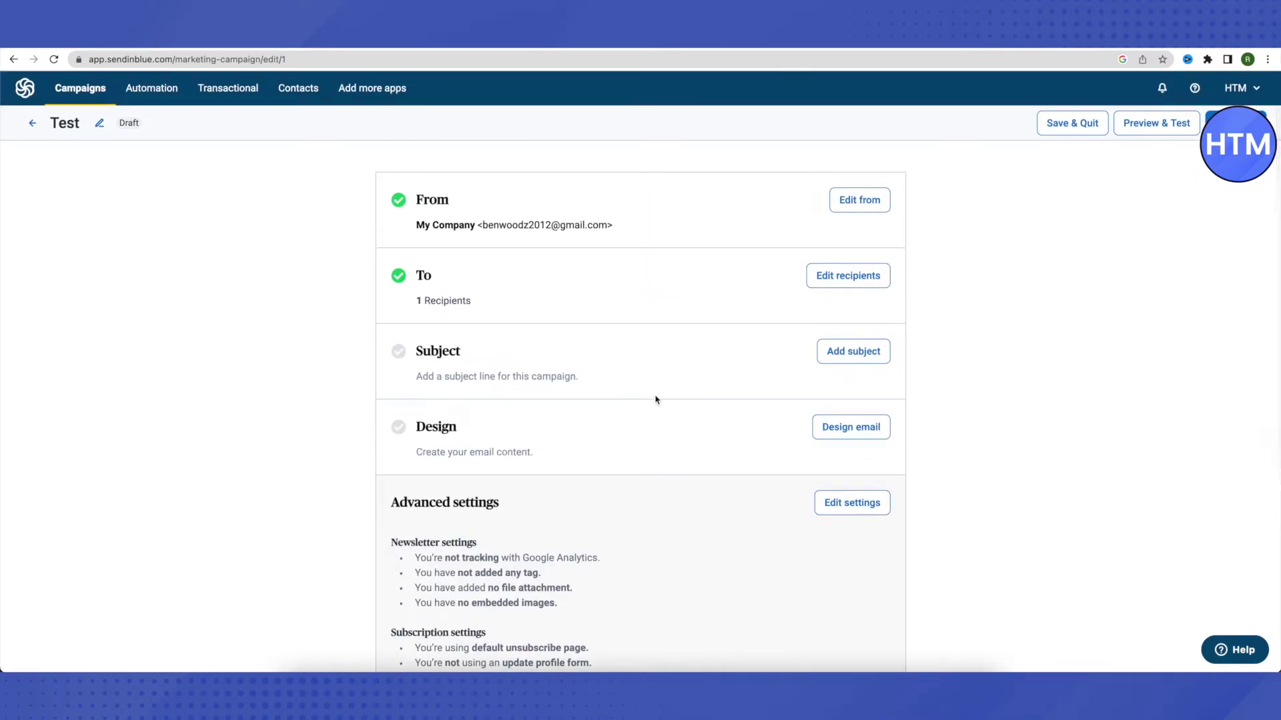
# Step: Enter NEW PRODUCT LAUNCH SALE as the campaign subject line and save it
pyautogui.click(833, 354)
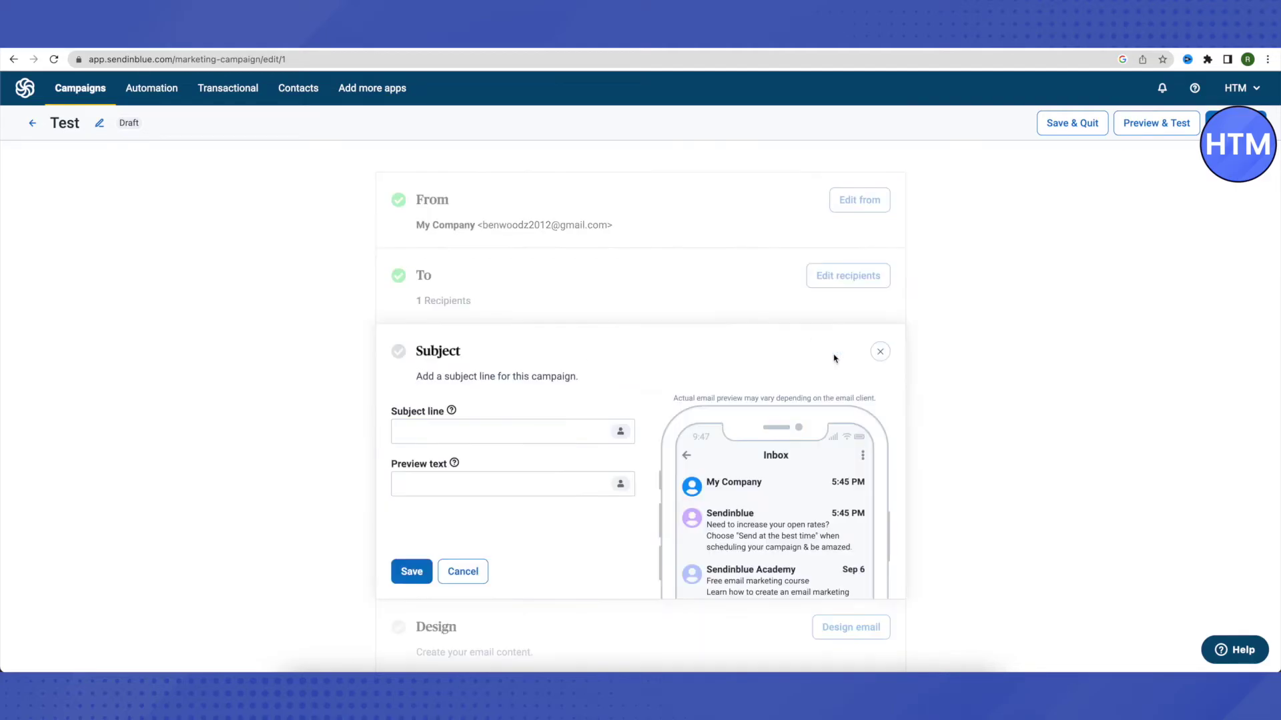
pyautogui.scroll(-1, 560, 394)
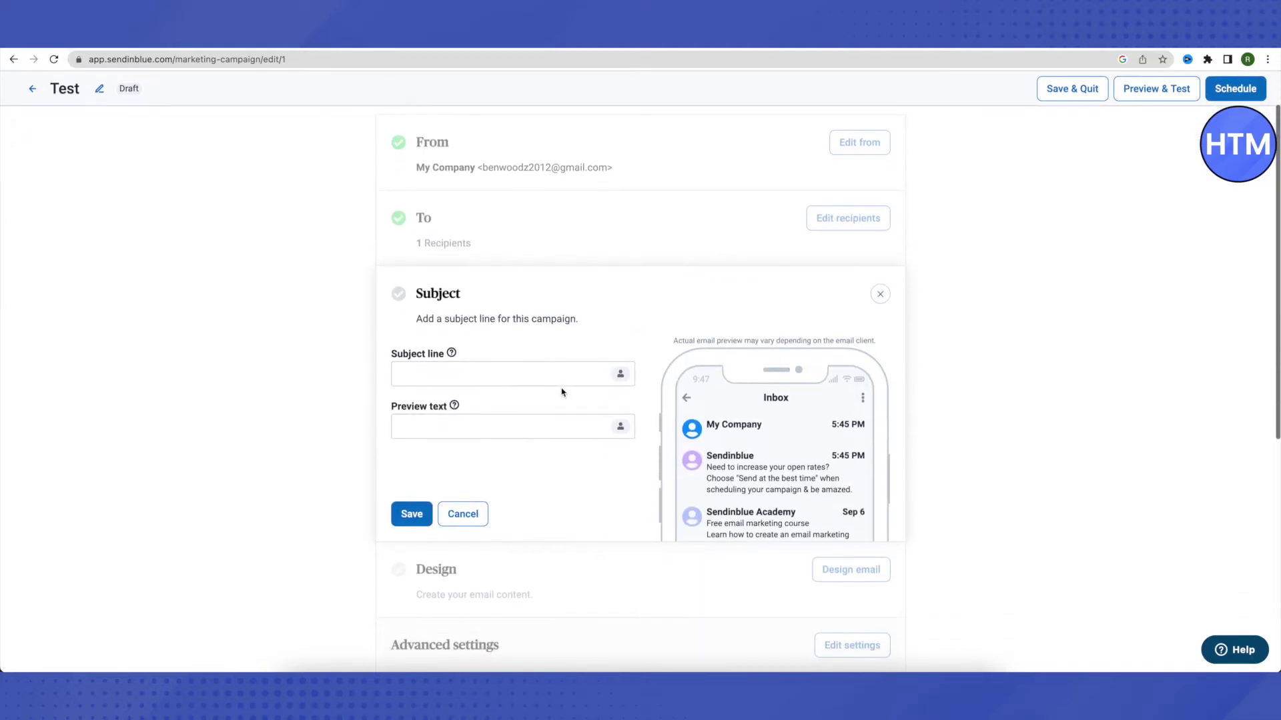
pyautogui.click(447, 368)
pyautogui.scroll(-1, 447, 368)
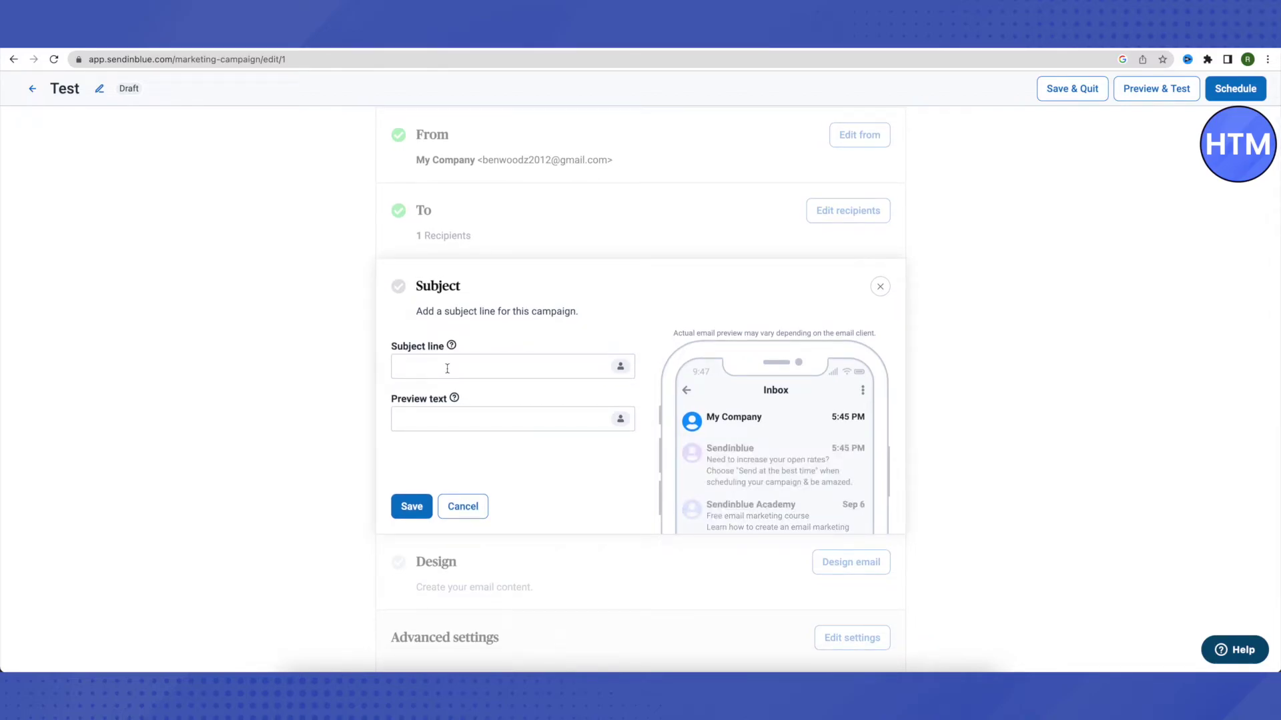
pyautogui.write('NEW PRODUCT')
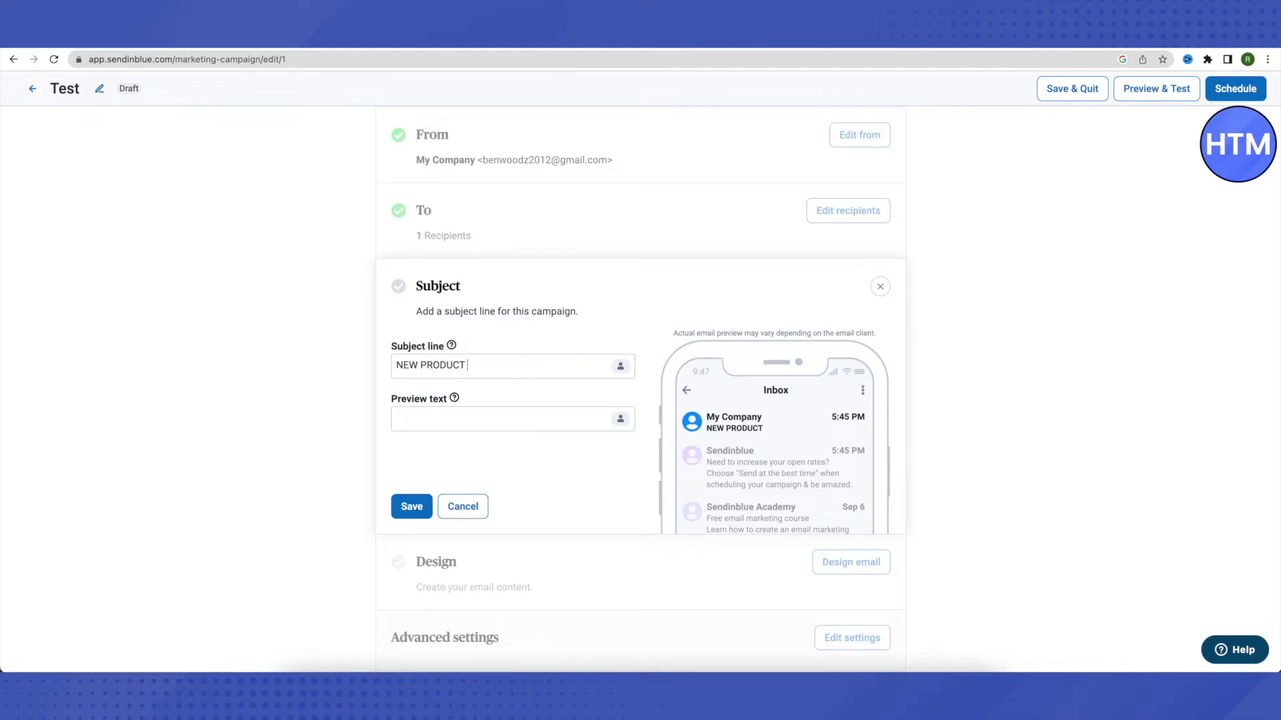
pyautogui.write(' LAUNCH SALE')
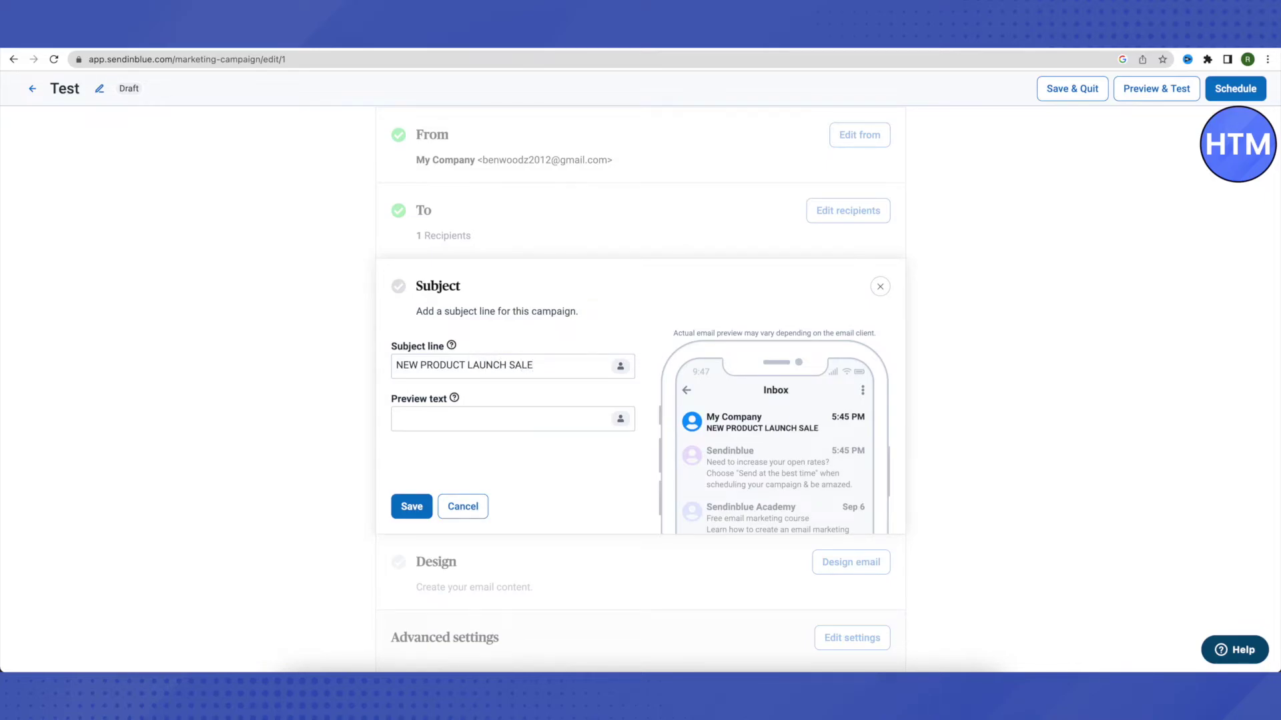
pyautogui.click(413, 507)
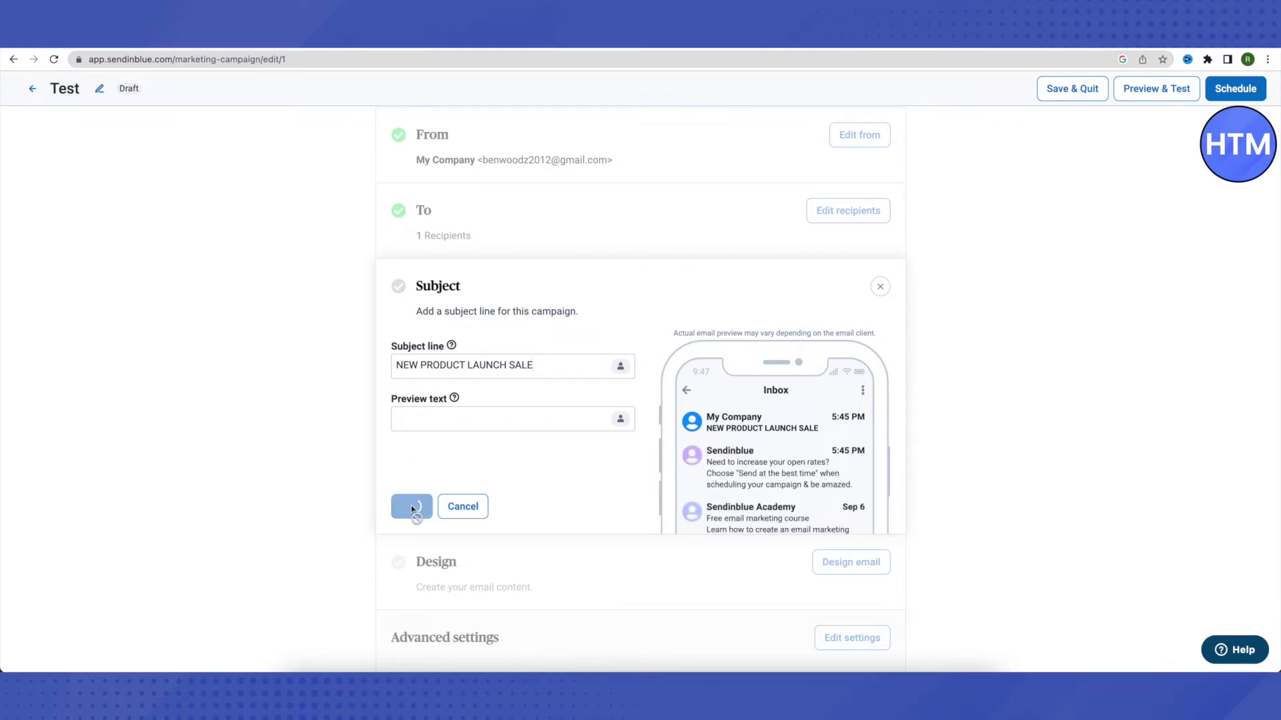
pyautogui.scroll(2, 570, 475)
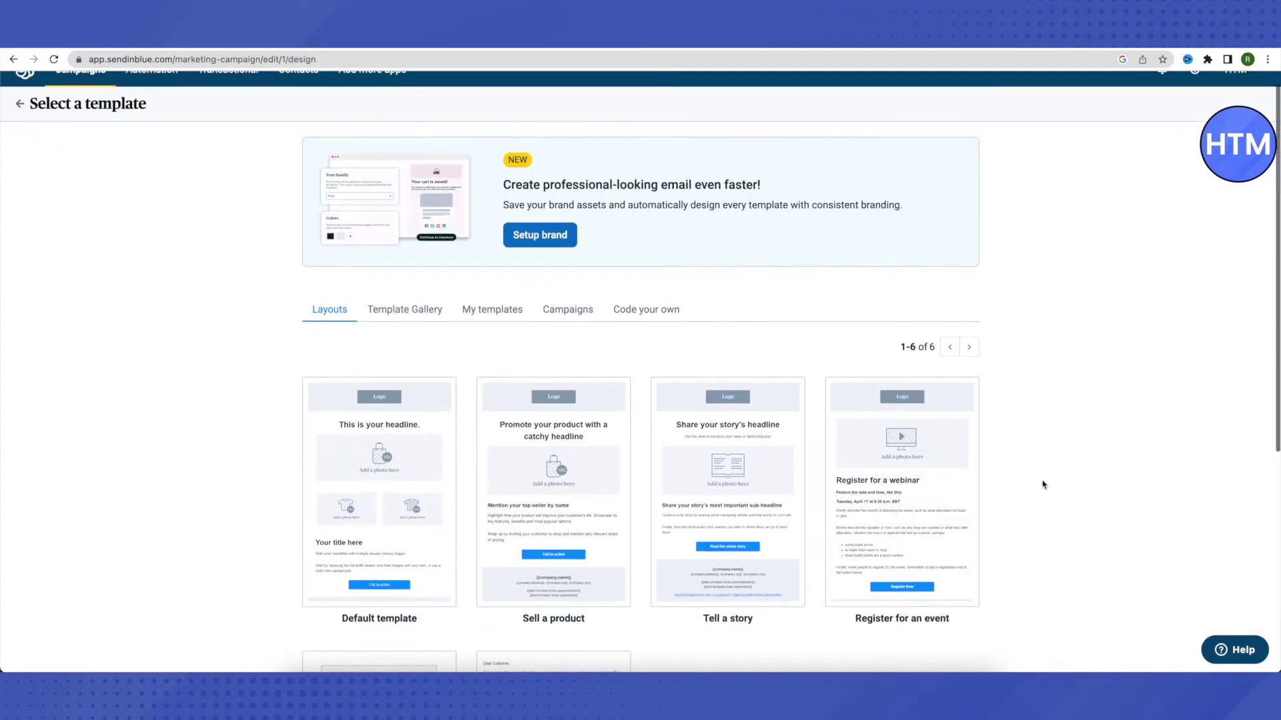
# Step: Browse the layouts and apply the Sell a product template to the email
pyautogui.scroll(-5, 1046, 470)
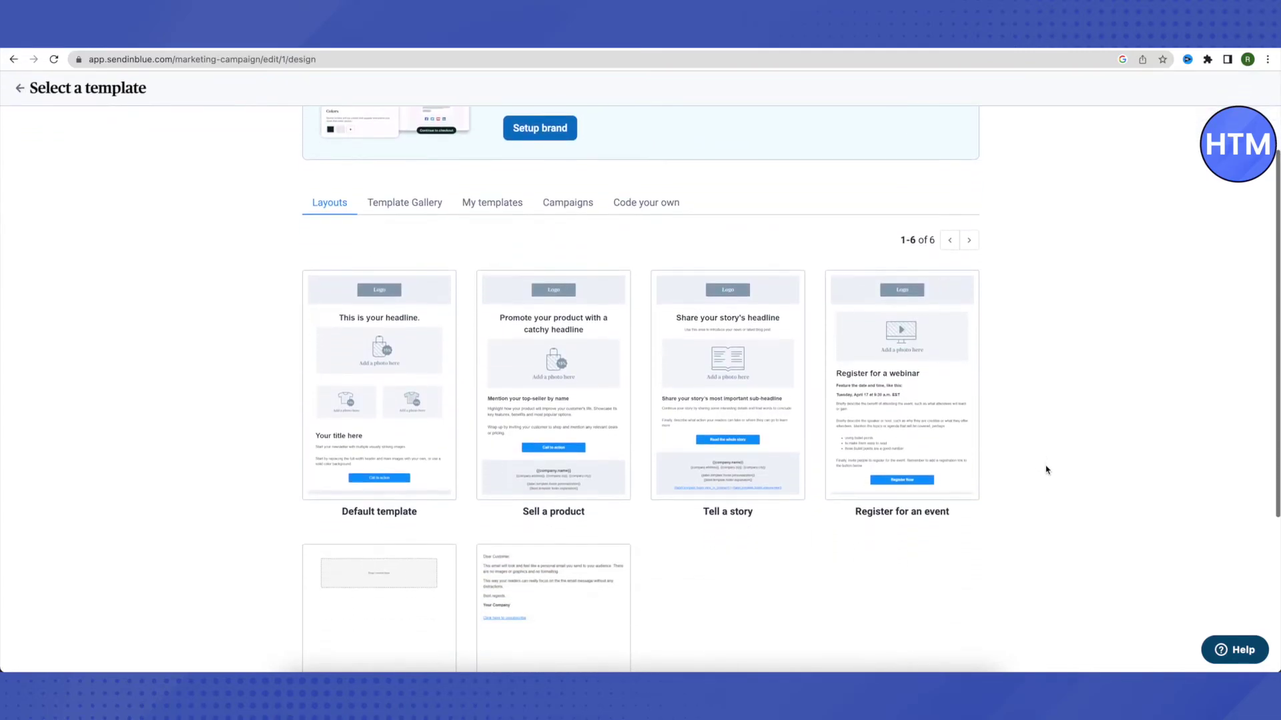
pyautogui.scroll(4, 1046, 470)
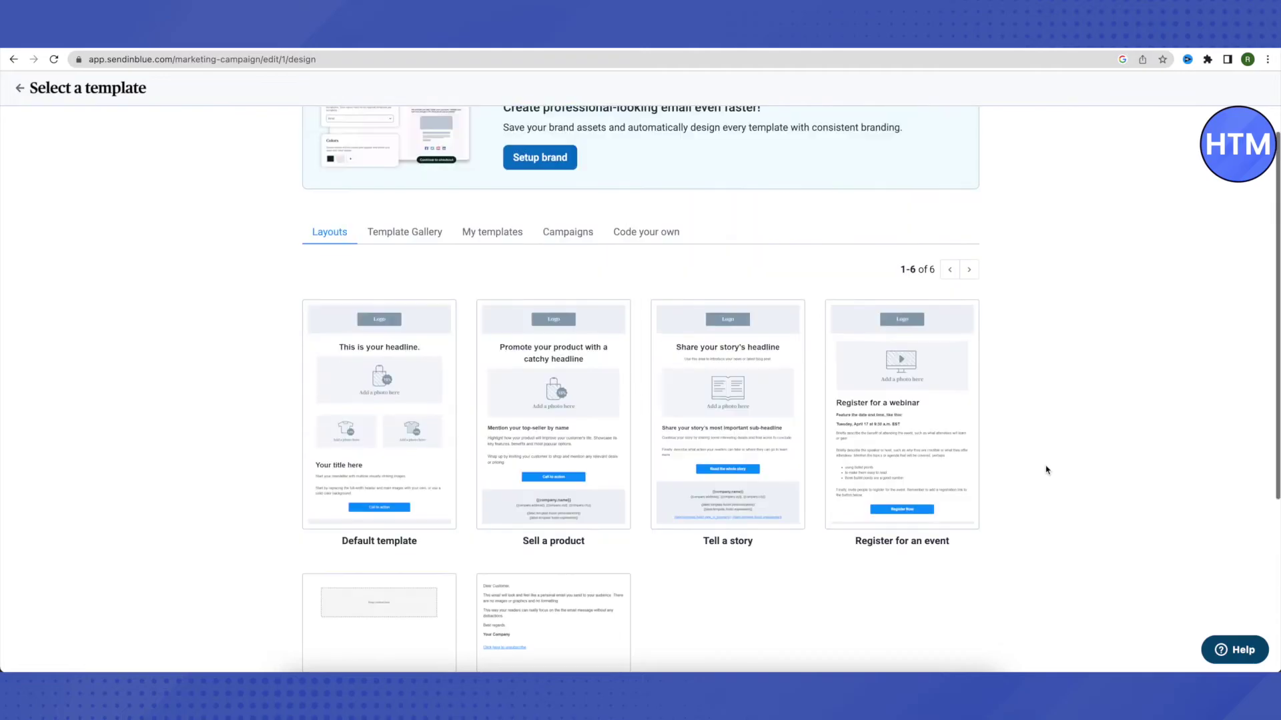
pyautogui.scroll(-2, 1046, 470)
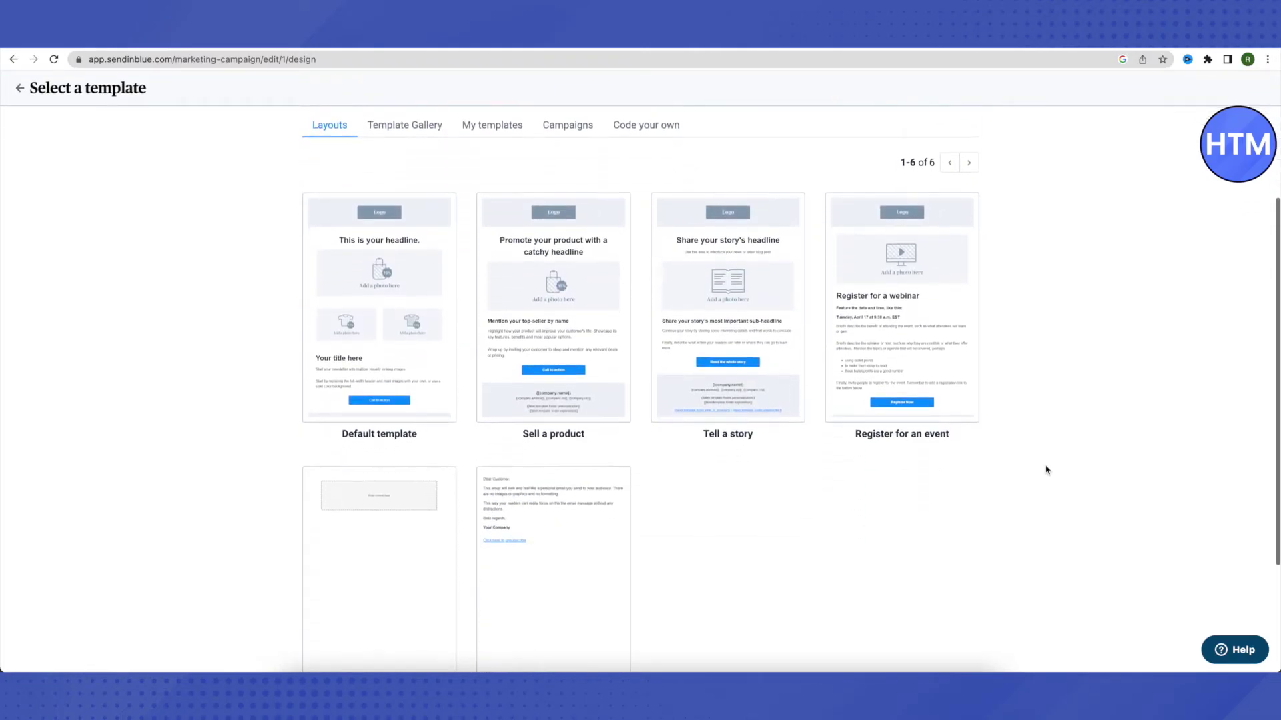
pyautogui.scroll(2, 1046, 470)
pyautogui.scroll(-1, 1046, 470)
pyautogui.scroll(-2, 1046, 470)
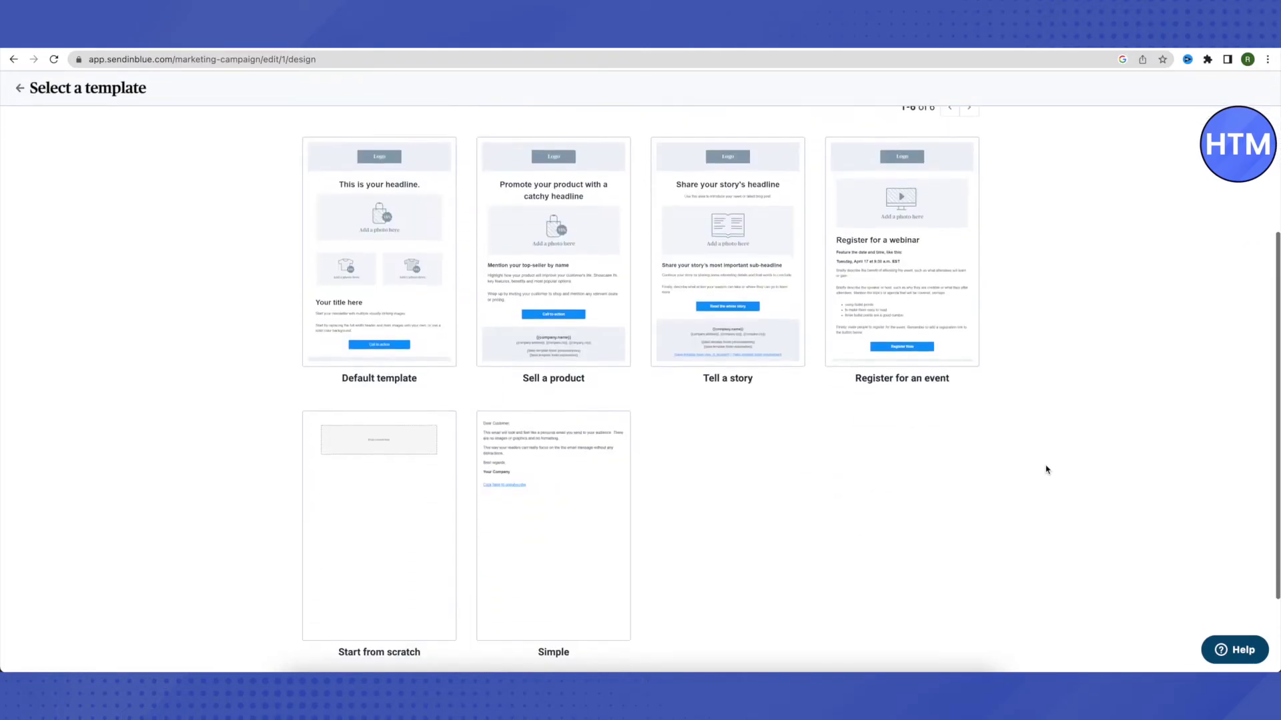
pyautogui.scroll(2, 1046, 470)
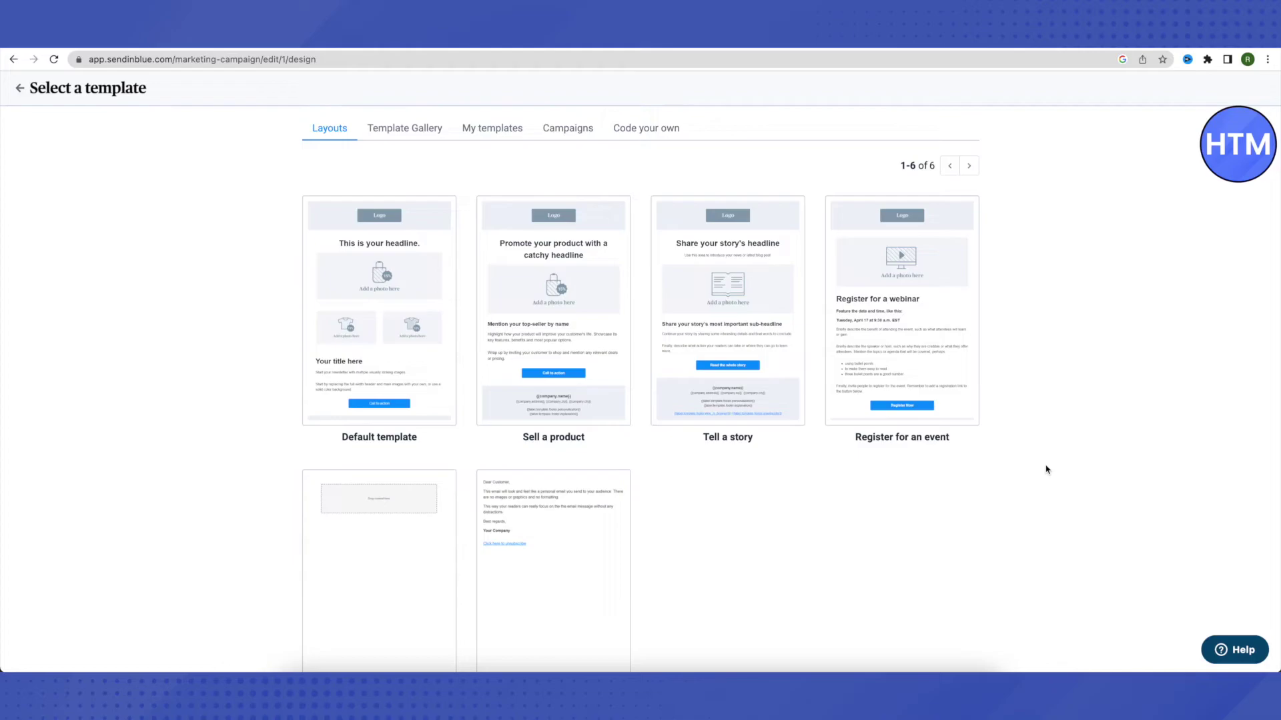
pyautogui.scroll(-2, 1046, 470)
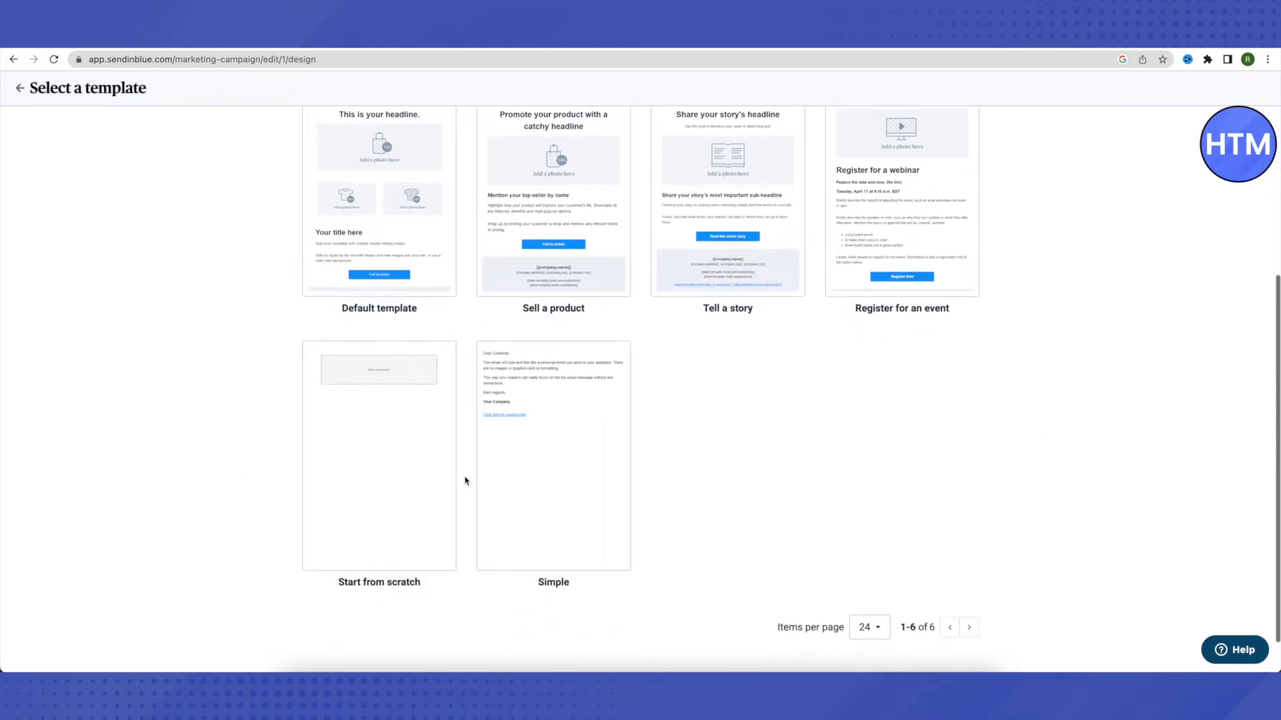
pyautogui.moveTo(377, 511)
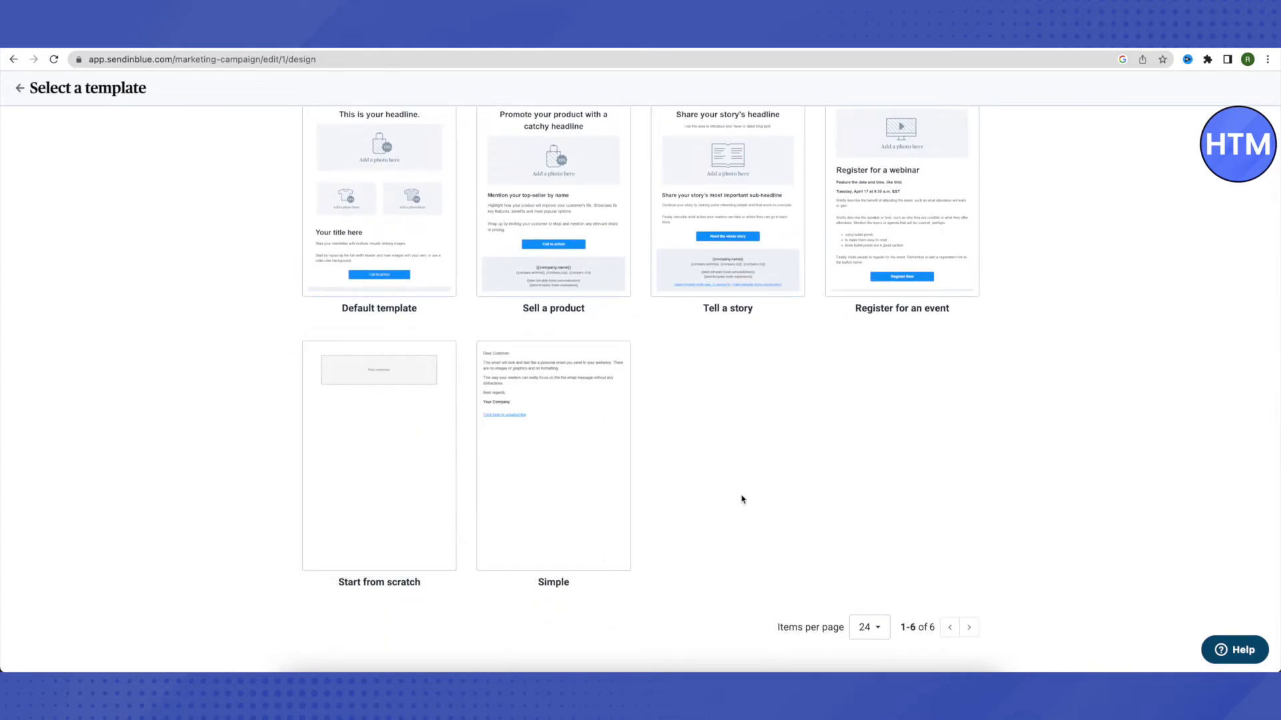
pyautogui.scroll(2, 748, 498)
pyautogui.moveTo(561, 375)
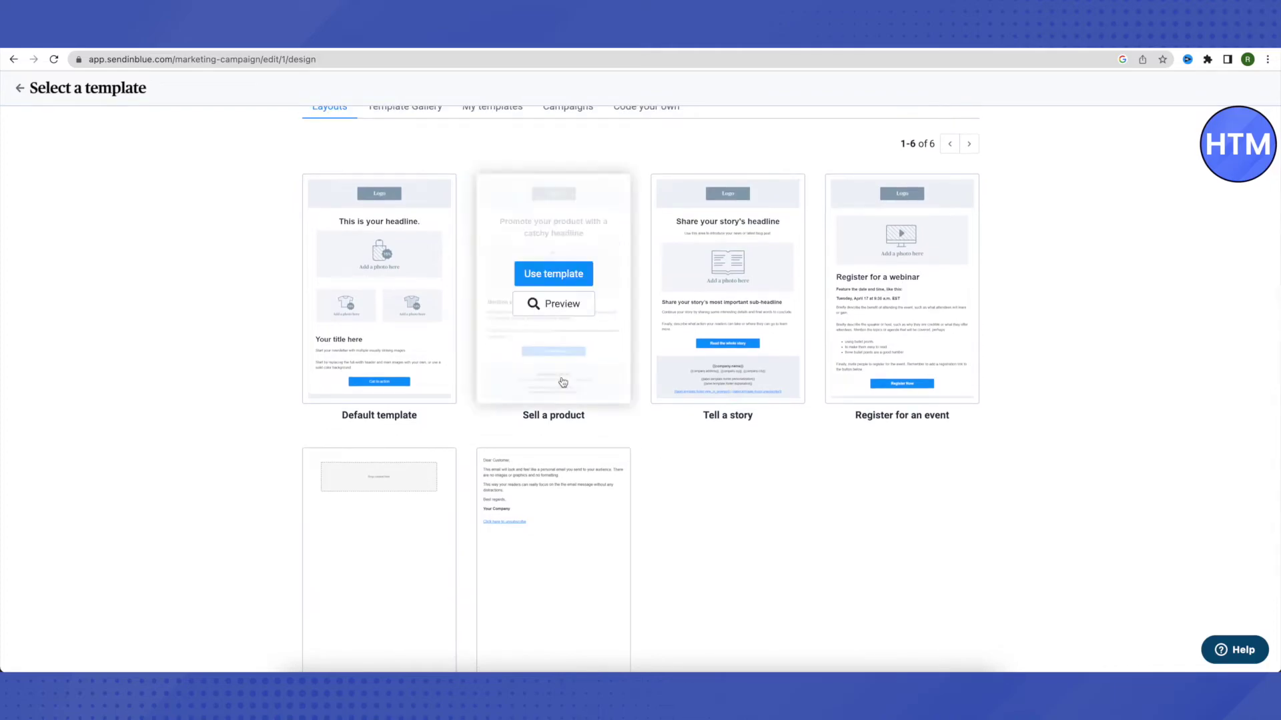
pyautogui.click(547, 280)
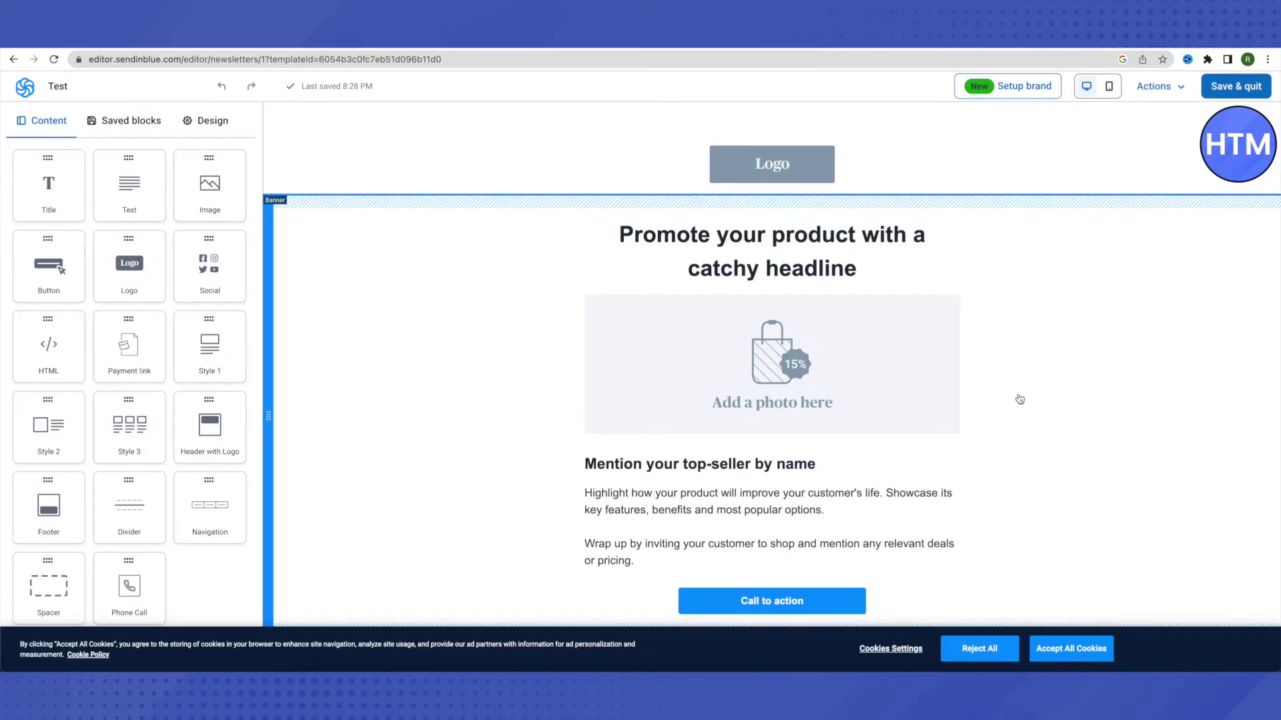
# Step: Give the email's header block a dark green background colour
pyautogui.scroll(-3, 1018, 400)
pyautogui.scroll(3, 1020, 399)
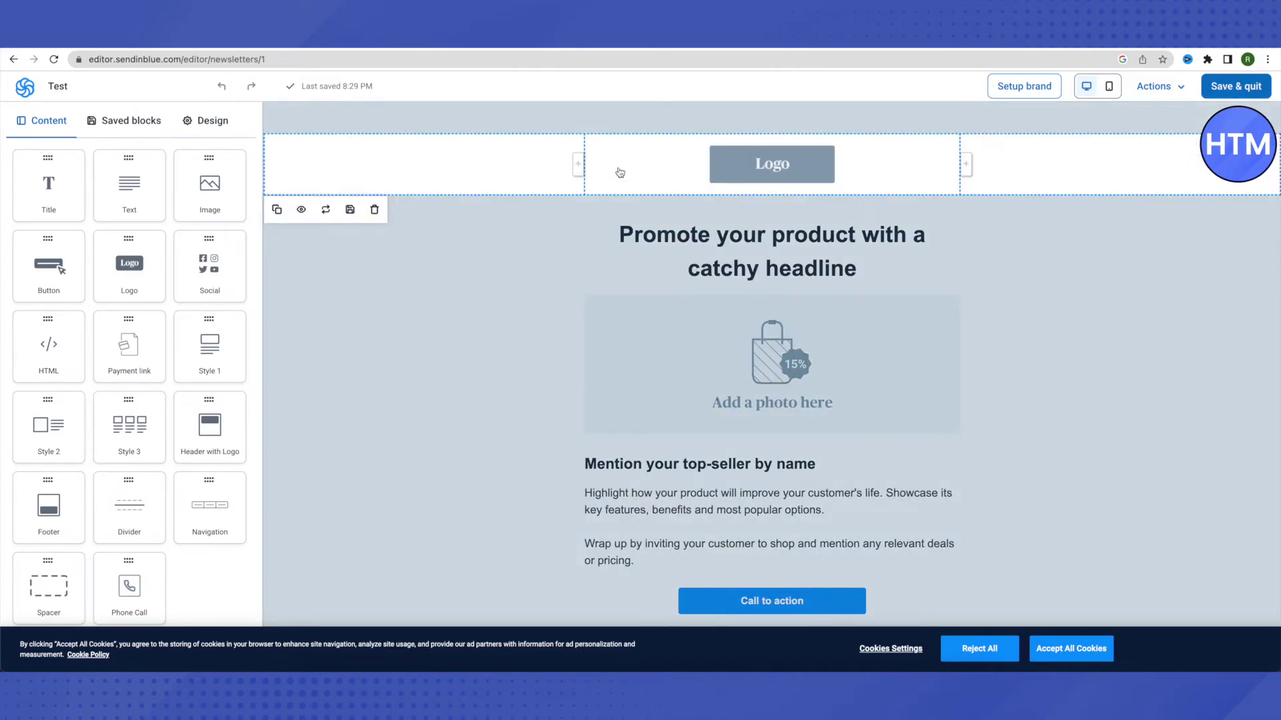
pyautogui.click(620, 172)
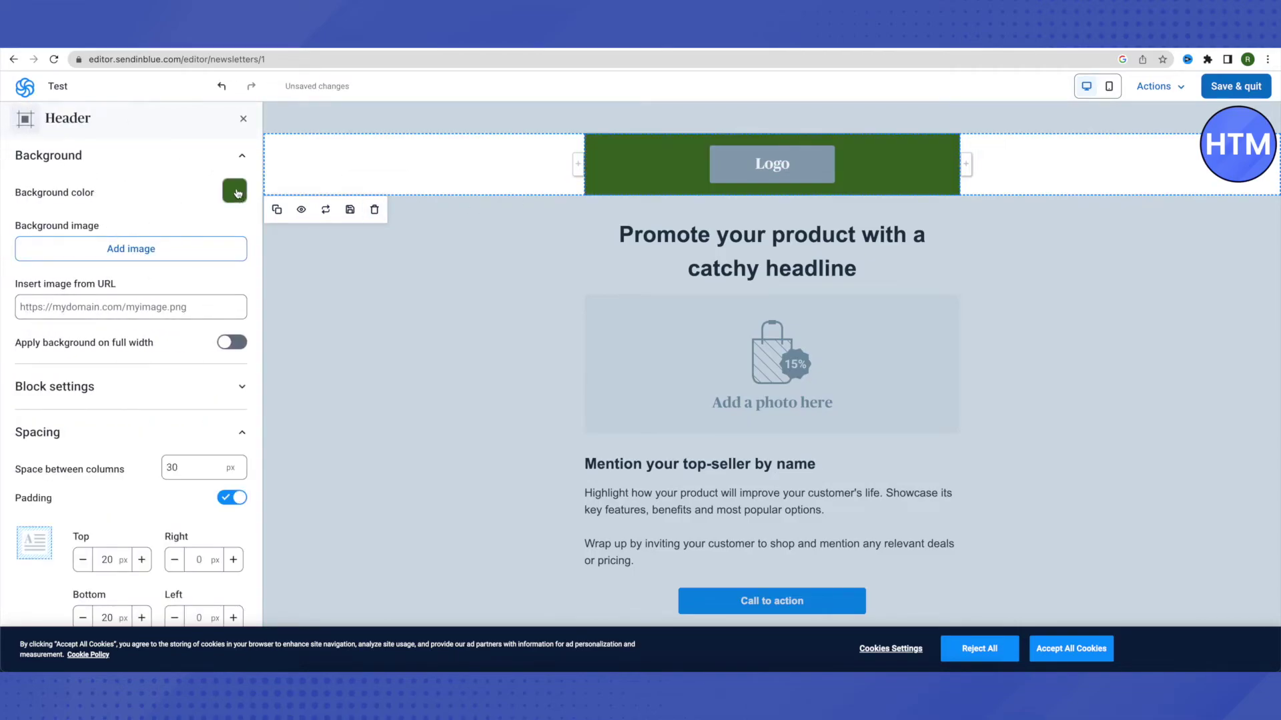
pyautogui.click(235, 192)
pyautogui.moveTo(201, 343)
pyautogui.mouseDown()
pyautogui.moveTo(262, 342)
pyautogui.moveTo(219, 342)
pyautogui.mouseUp()
pyautogui.click(131, 197)
# Step: Try a full-width header background, revert to the centre column, and select the headline
pyautogui.scroll(-1, 128, 400)
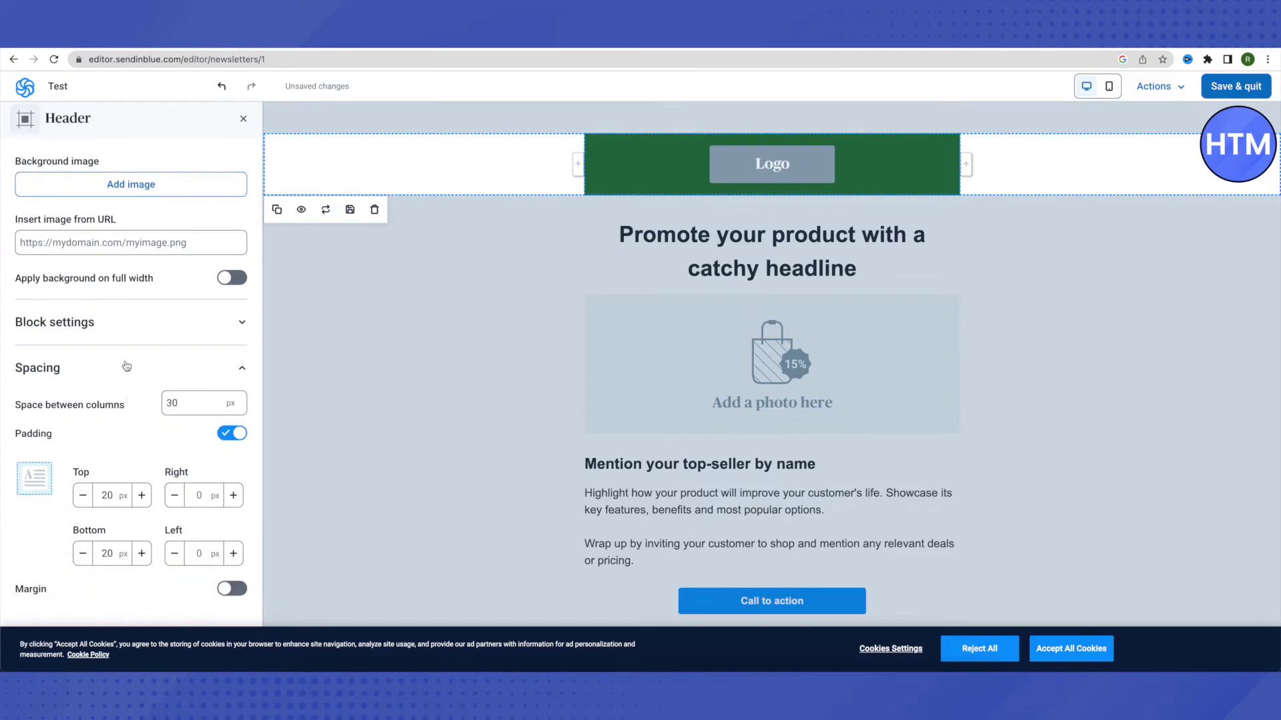
pyautogui.click(229, 279)
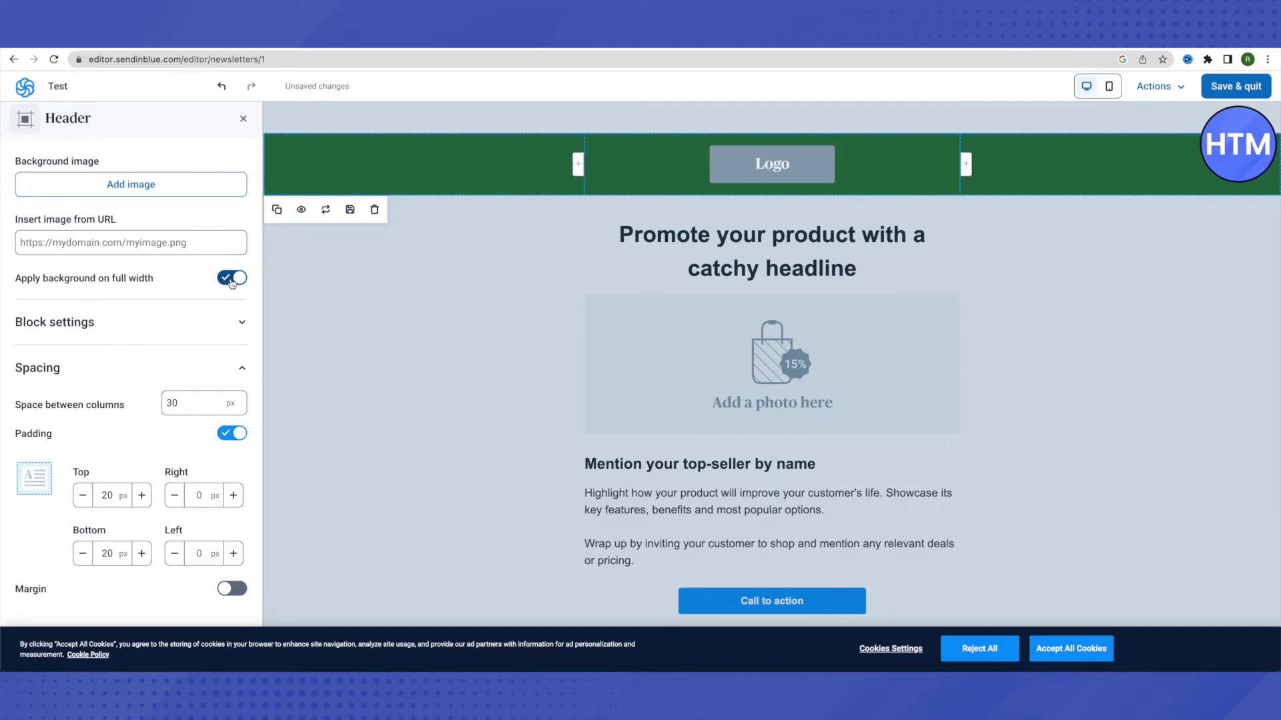
pyautogui.click(228, 280)
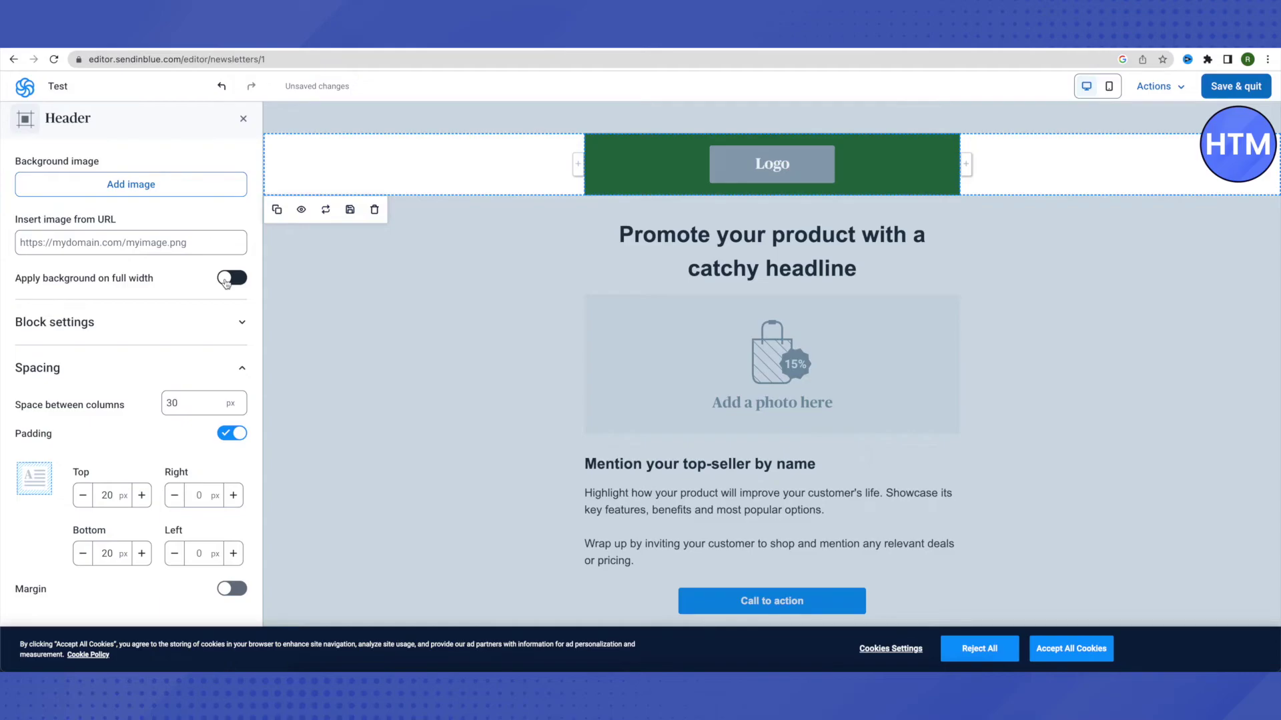
pyautogui.click(773, 242)
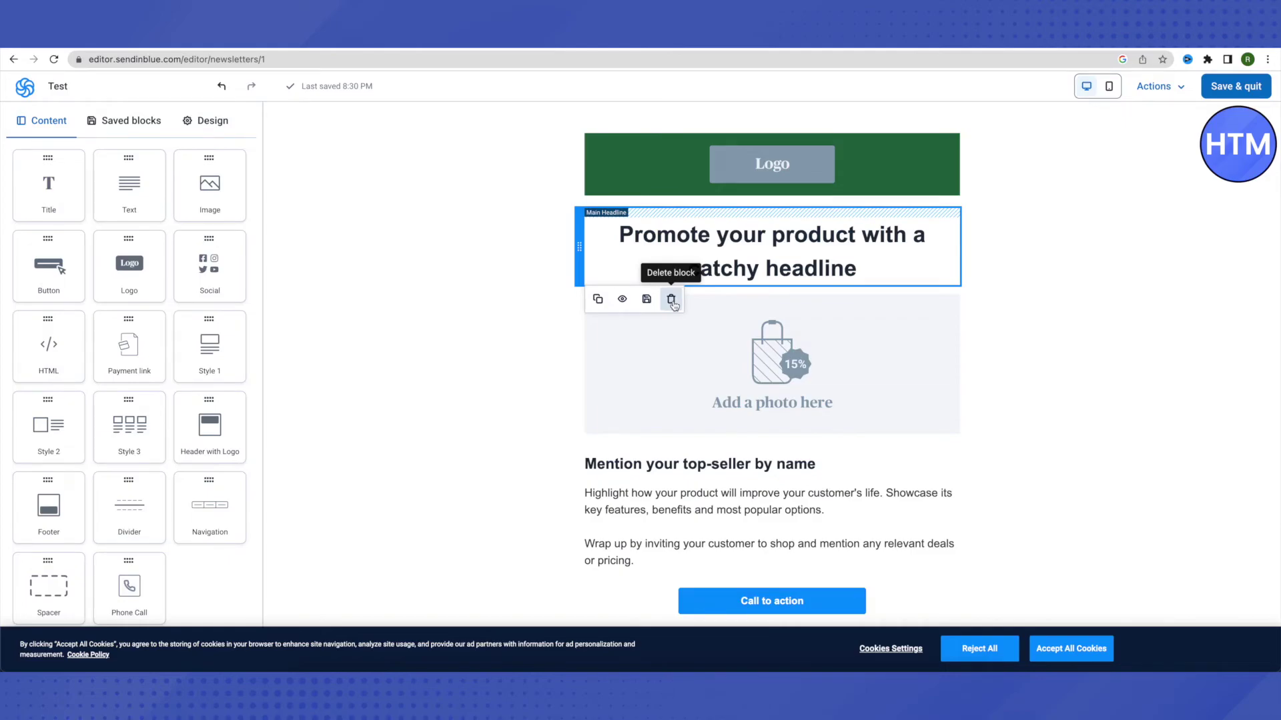
# Step: Delete an unwanted block and move the main headline below the call-to-action button
pyautogui.click(671, 300)
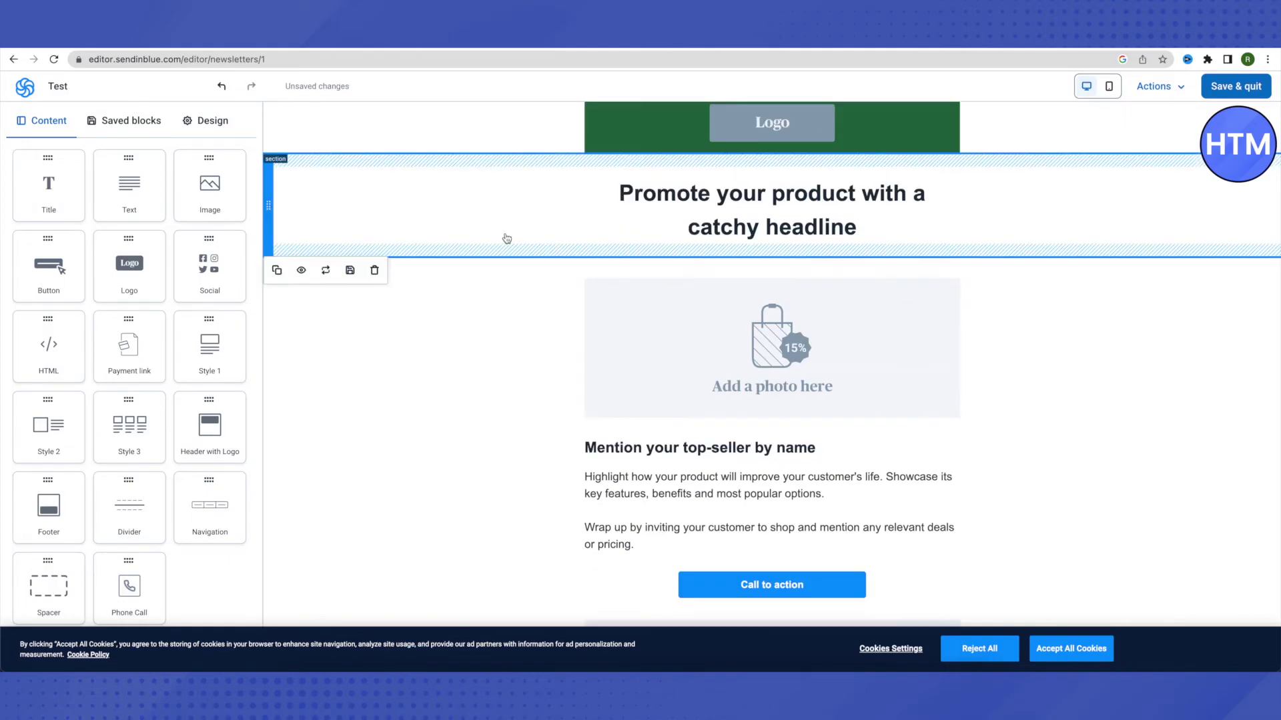
pyautogui.click(601, 352)
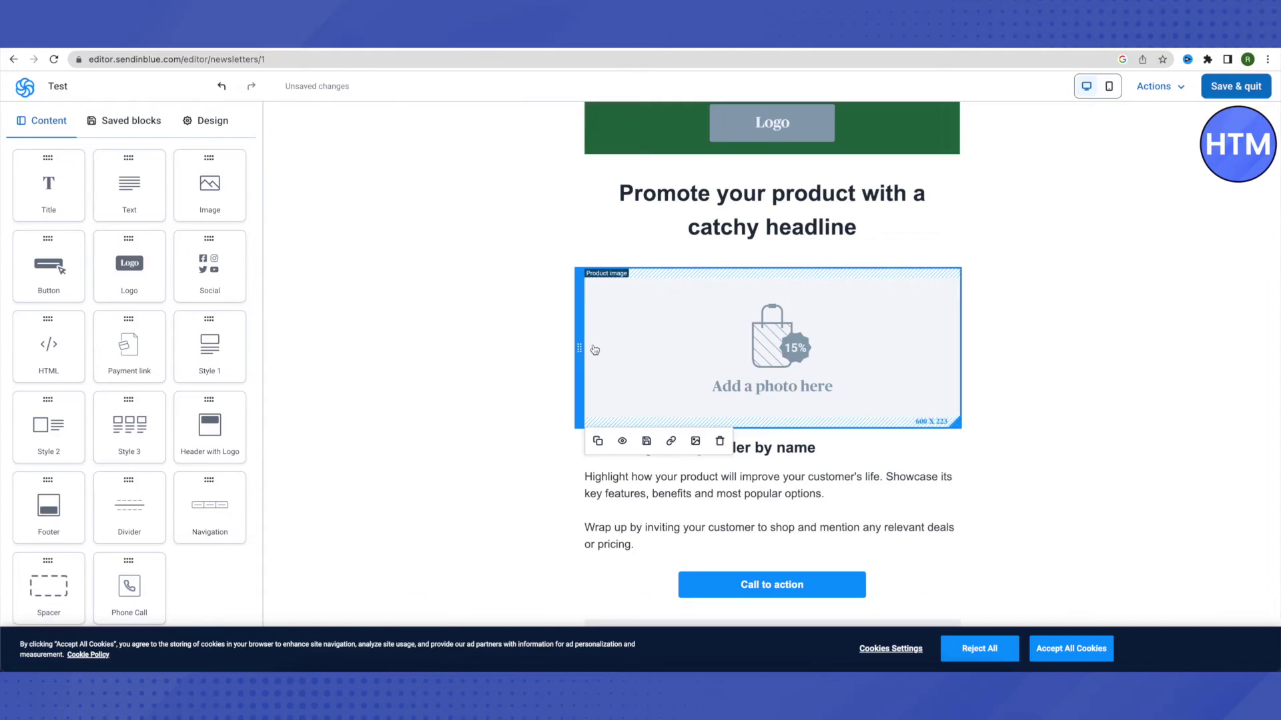
pyautogui.click(612, 199)
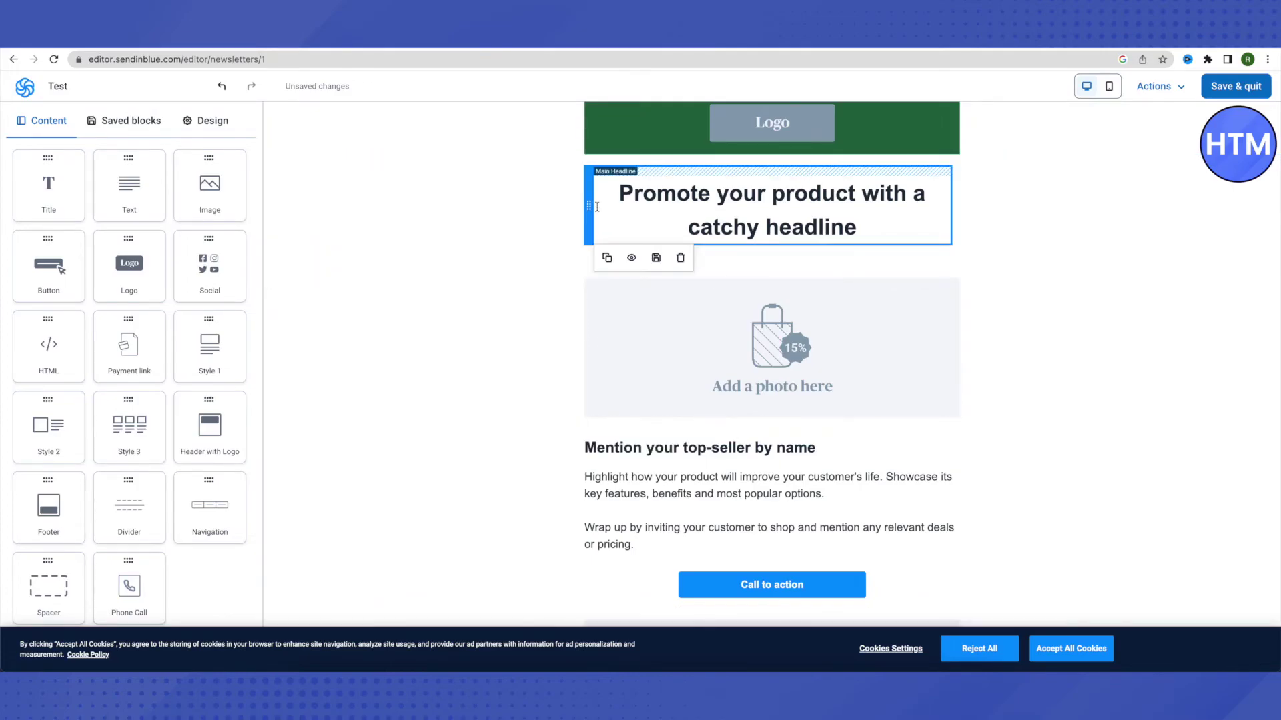
pyautogui.moveTo(589, 206); pyautogui.dragTo(575, 419)
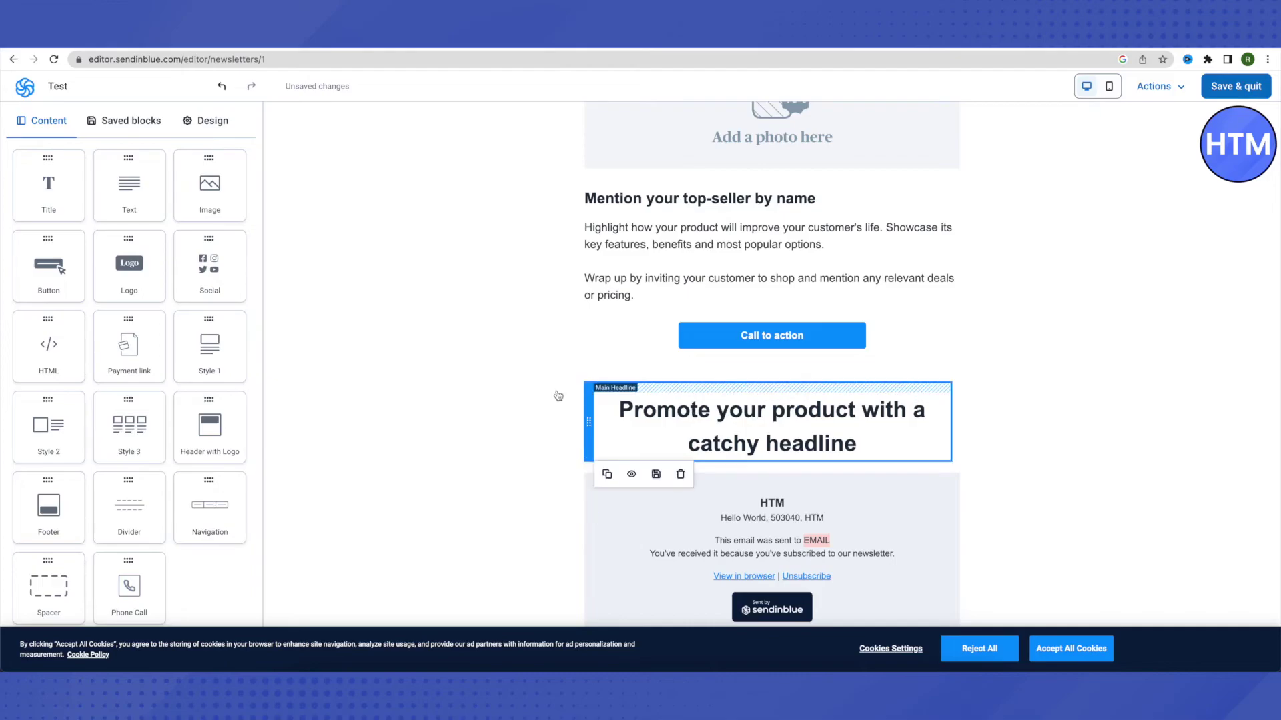
# Step: Move the main headline back directly under the green header
pyautogui.click(590, 425)
pyautogui.click(888, 453)
pyautogui.scroll(3, 586, 409)
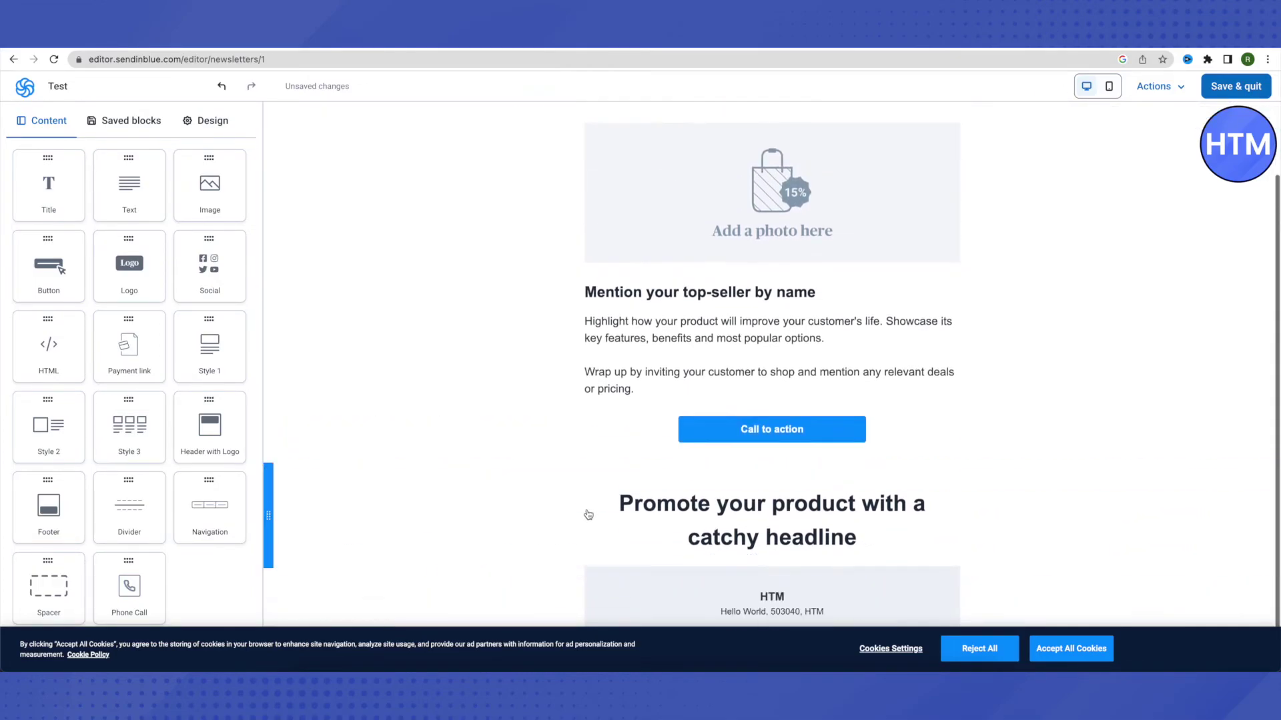
pyautogui.moveTo(594, 527); pyautogui.dragTo(554, 212)
pyautogui.click(675, 239)
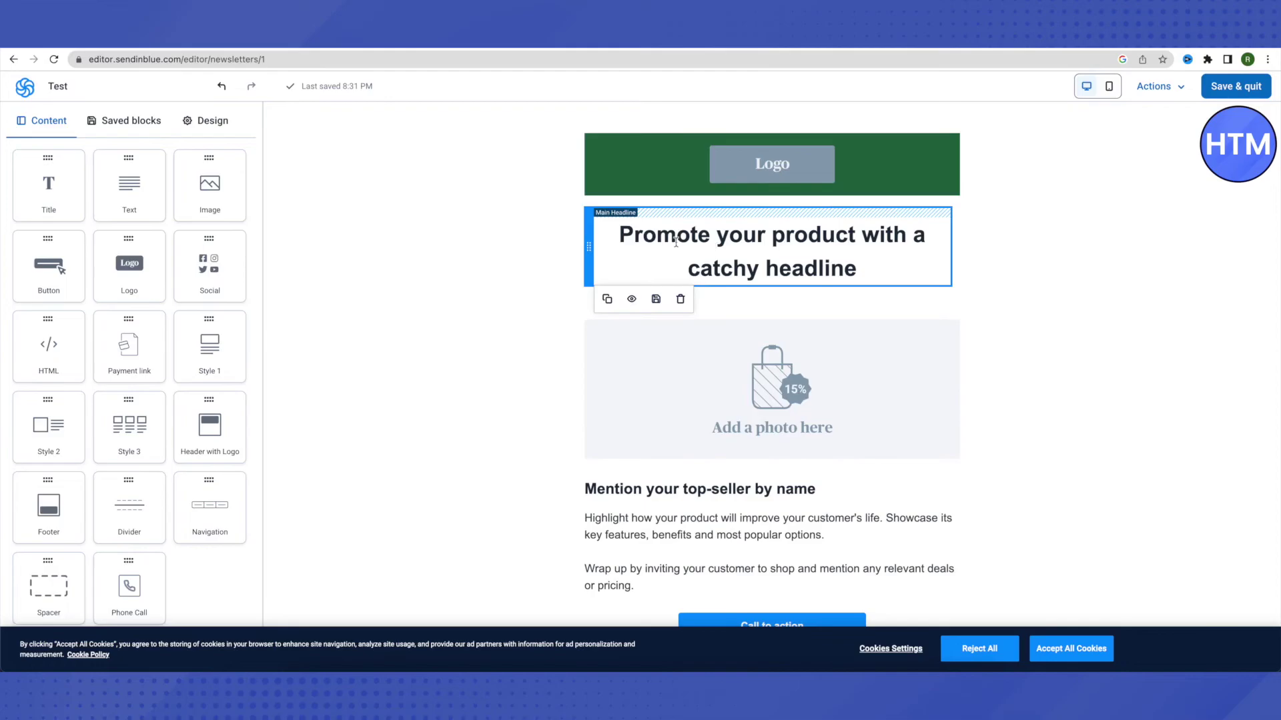
# Step: Change the main headline's font to Impact, leaving its size and colour unchanged
pyautogui.tripleClick(875, 280)
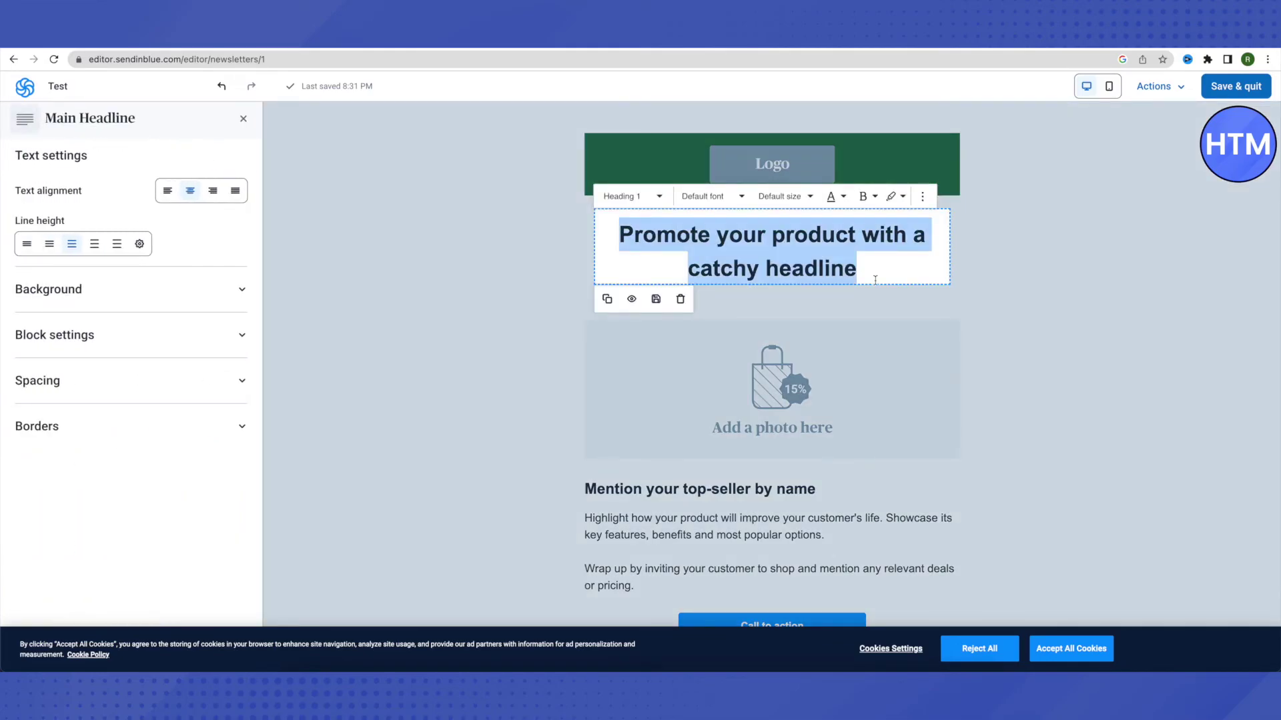
pyautogui.click(735, 204)
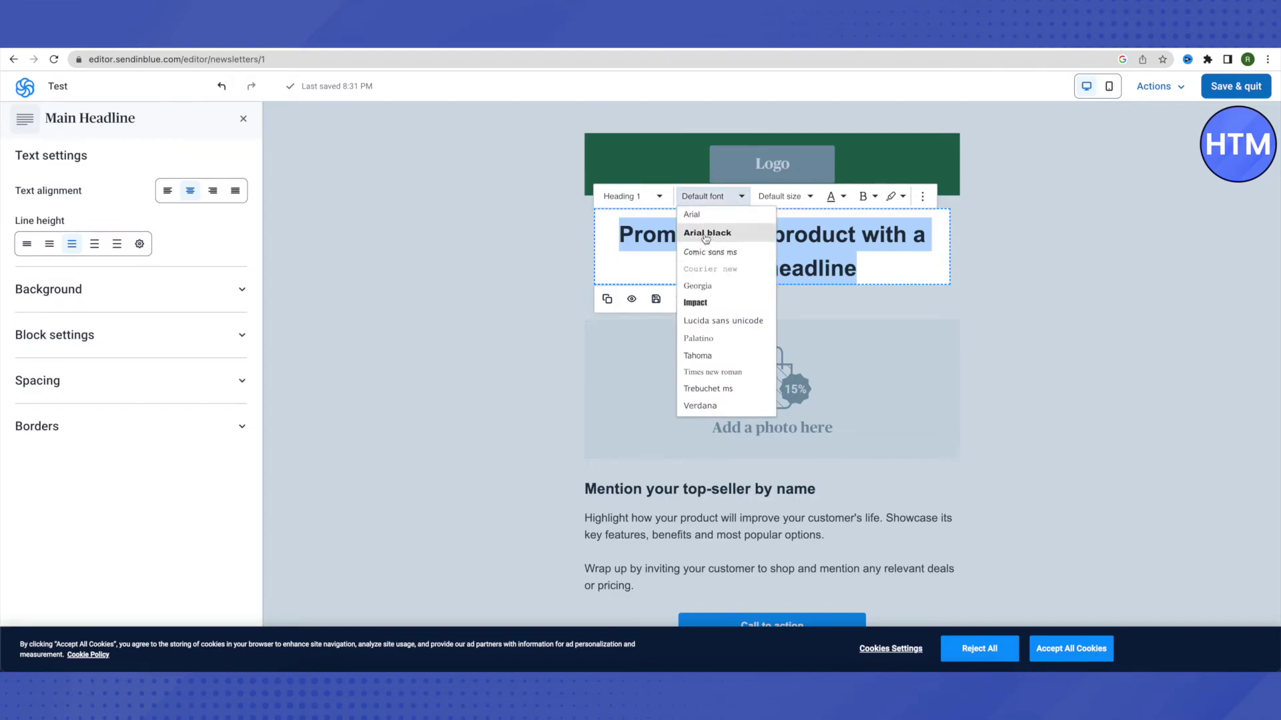
pyautogui.click(705, 304)
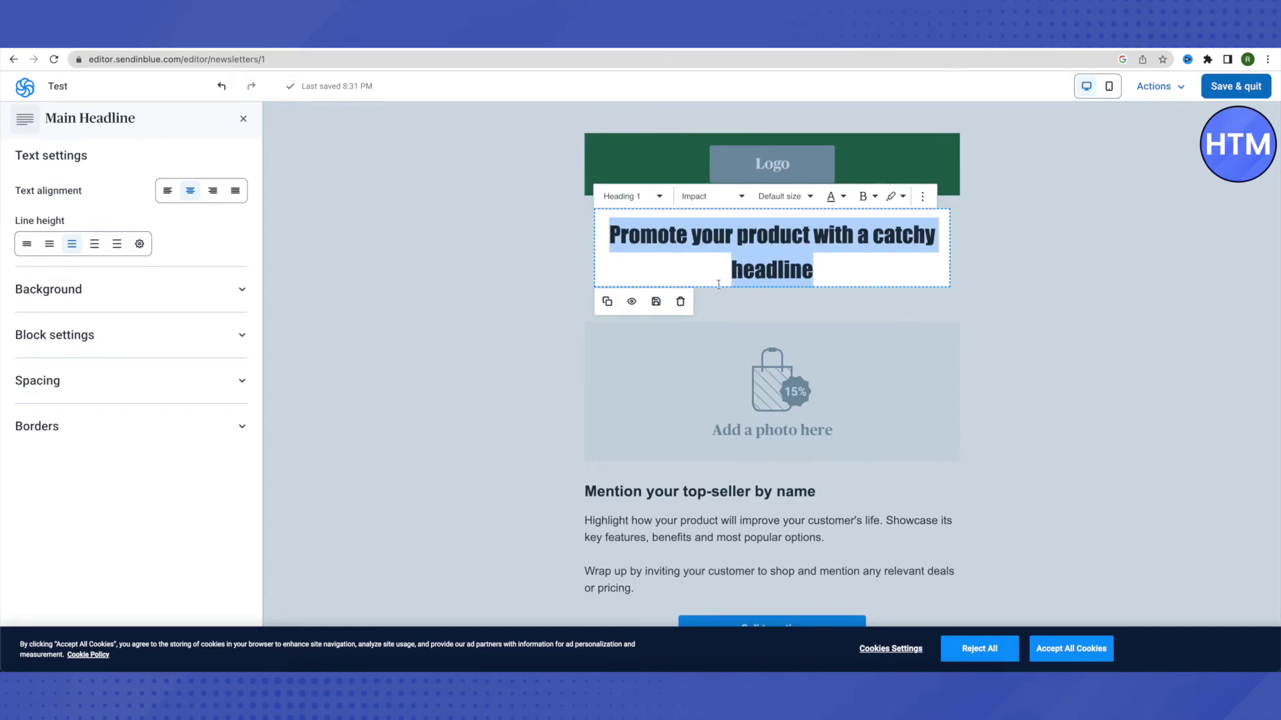
pyautogui.click(782, 196)
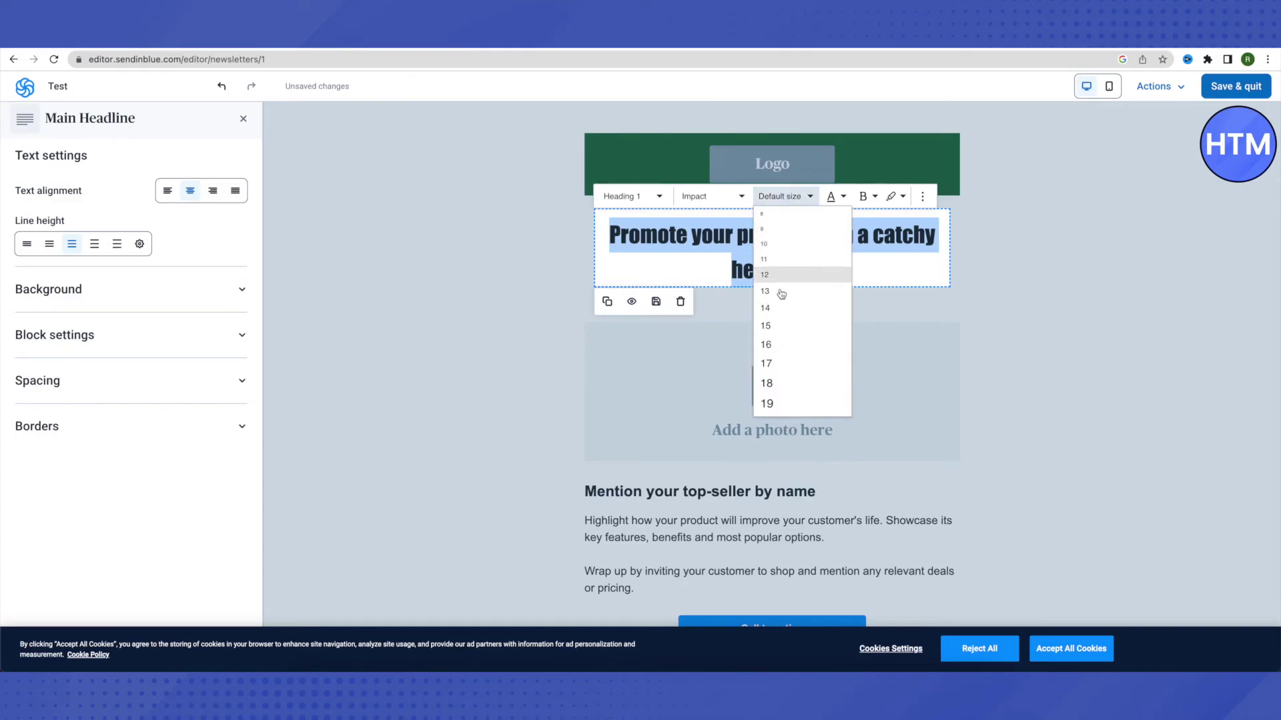
pyautogui.click(841, 197)
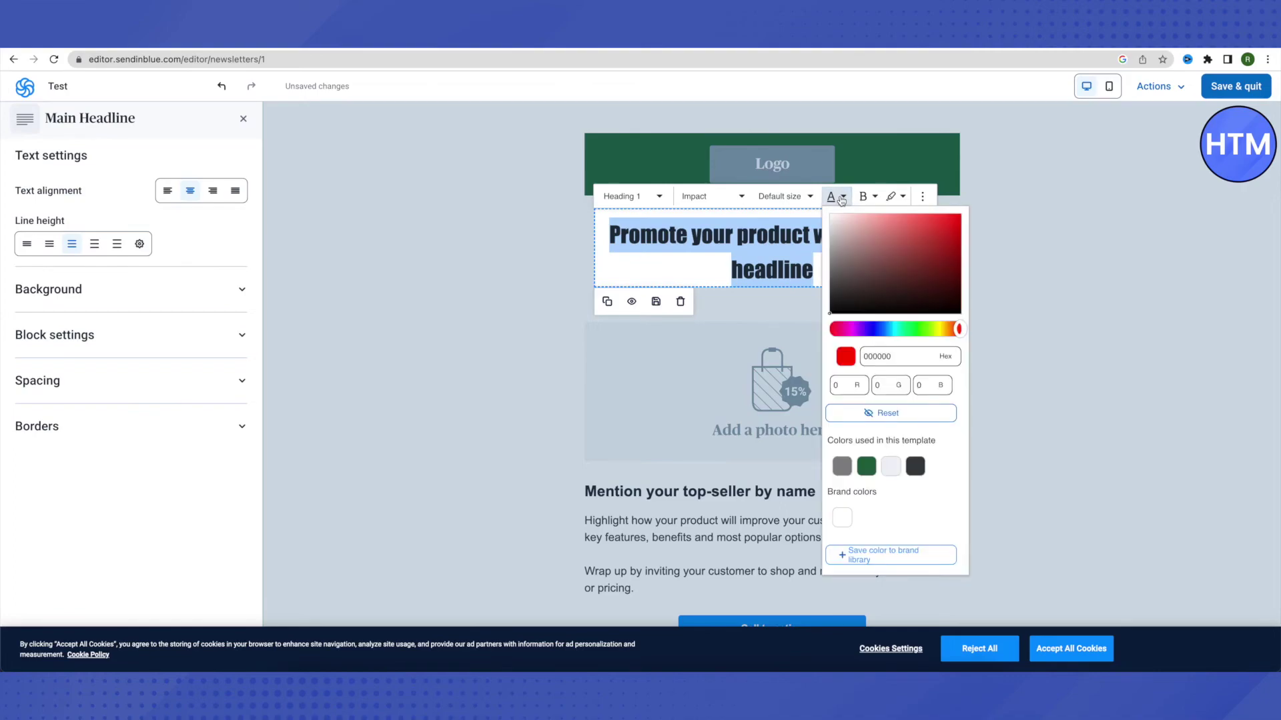
pyautogui.click(842, 198)
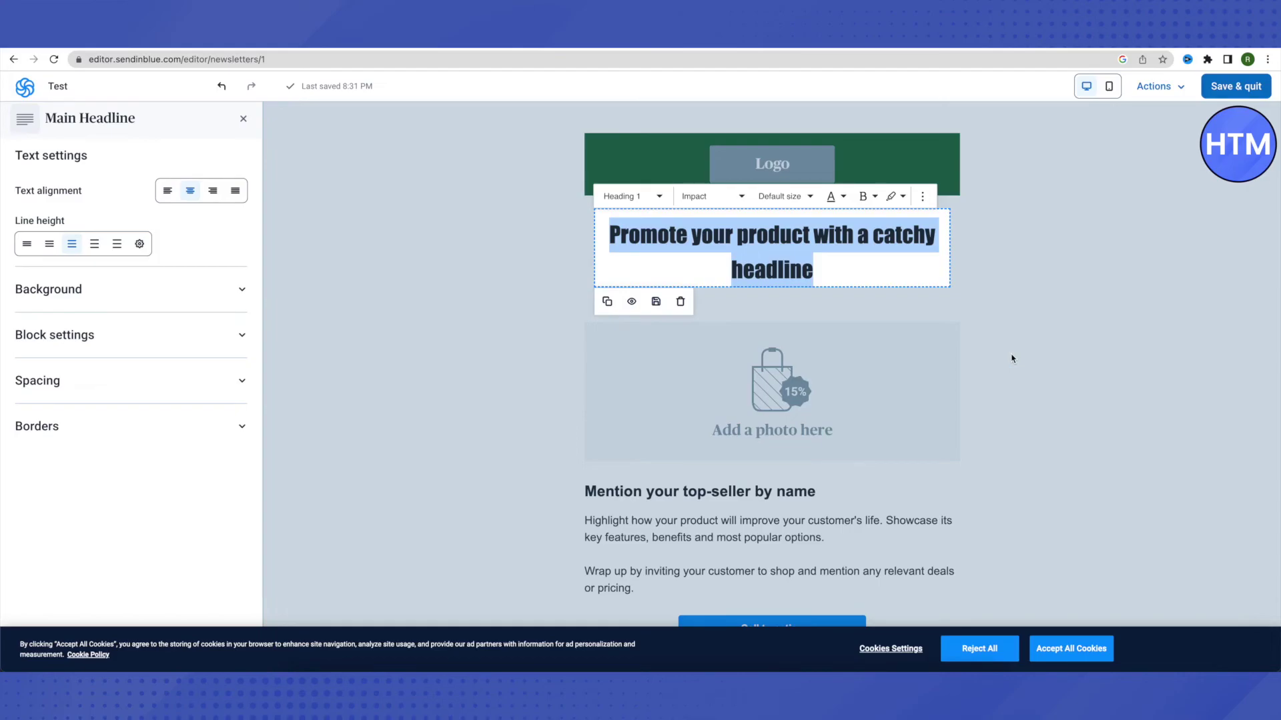
pyautogui.click(1011, 358)
pyautogui.scroll(-3, 1000, 400)
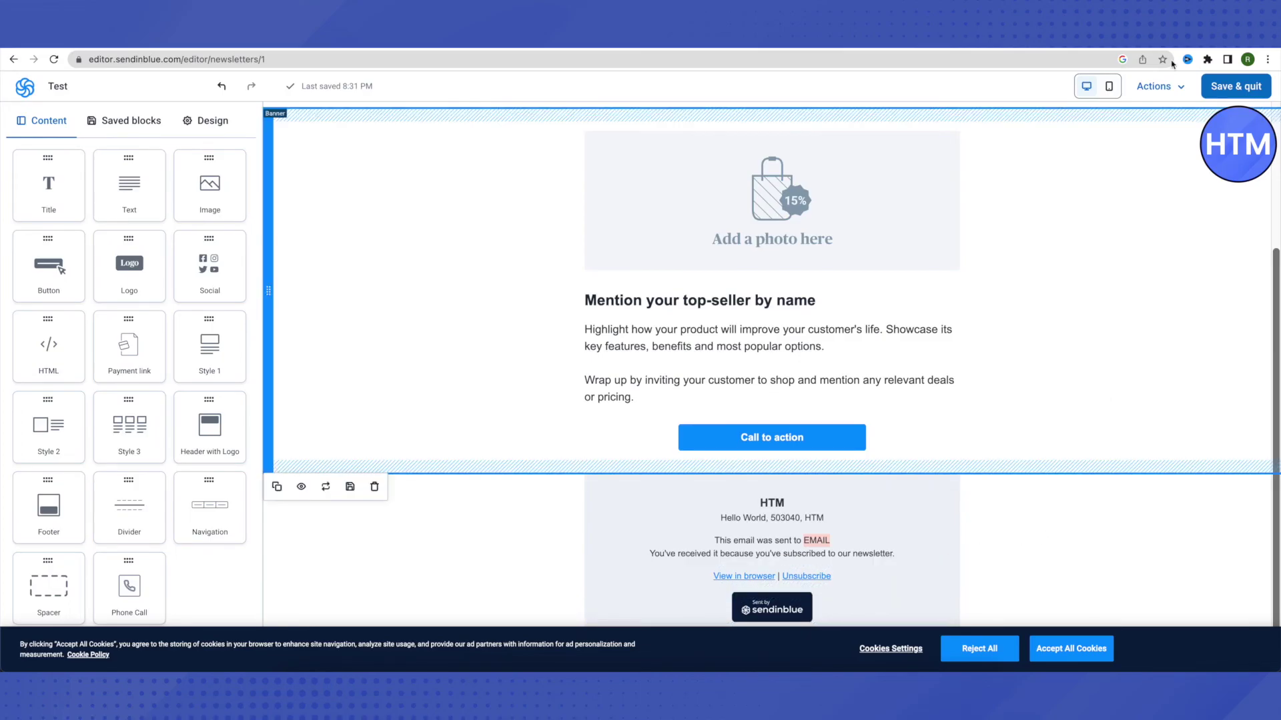
# Step: Save and quit the editor, then review the Test campaign page with Design complete
pyautogui.click(1231, 92)
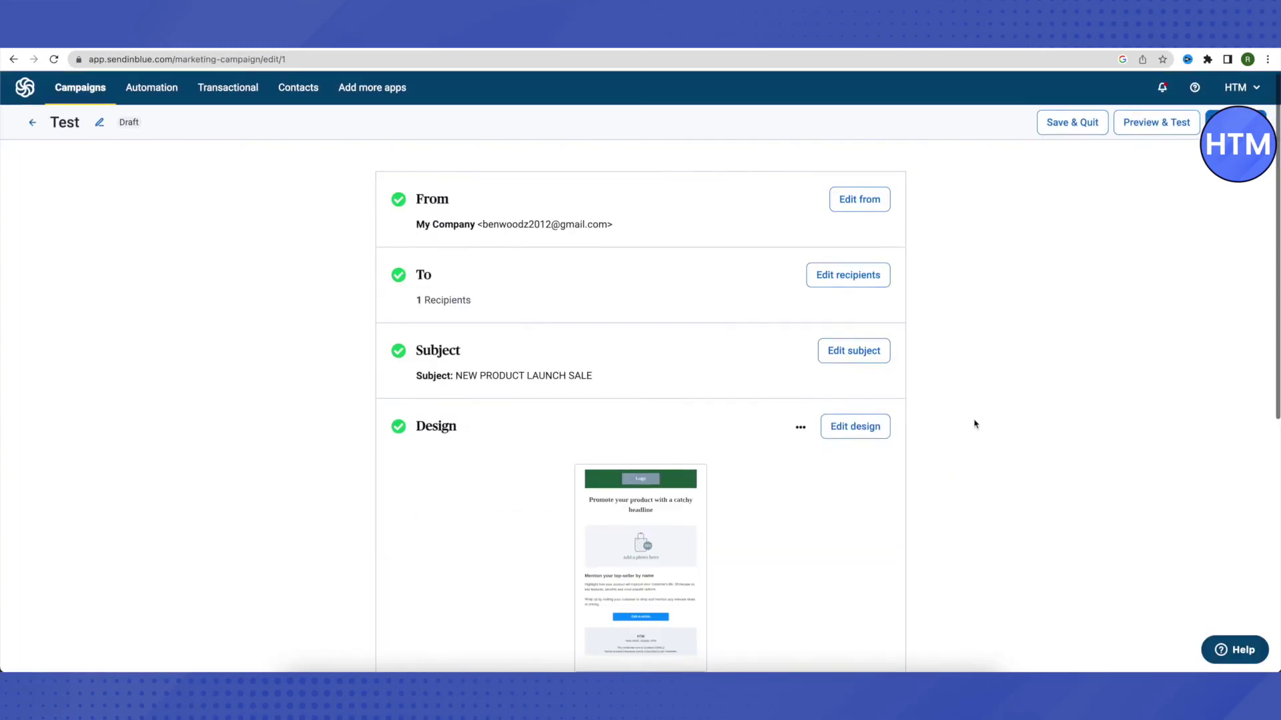
pyautogui.scroll(-4, 975, 424)
pyautogui.scroll(-3, 974, 423)
pyautogui.scroll(6, 974, 424)
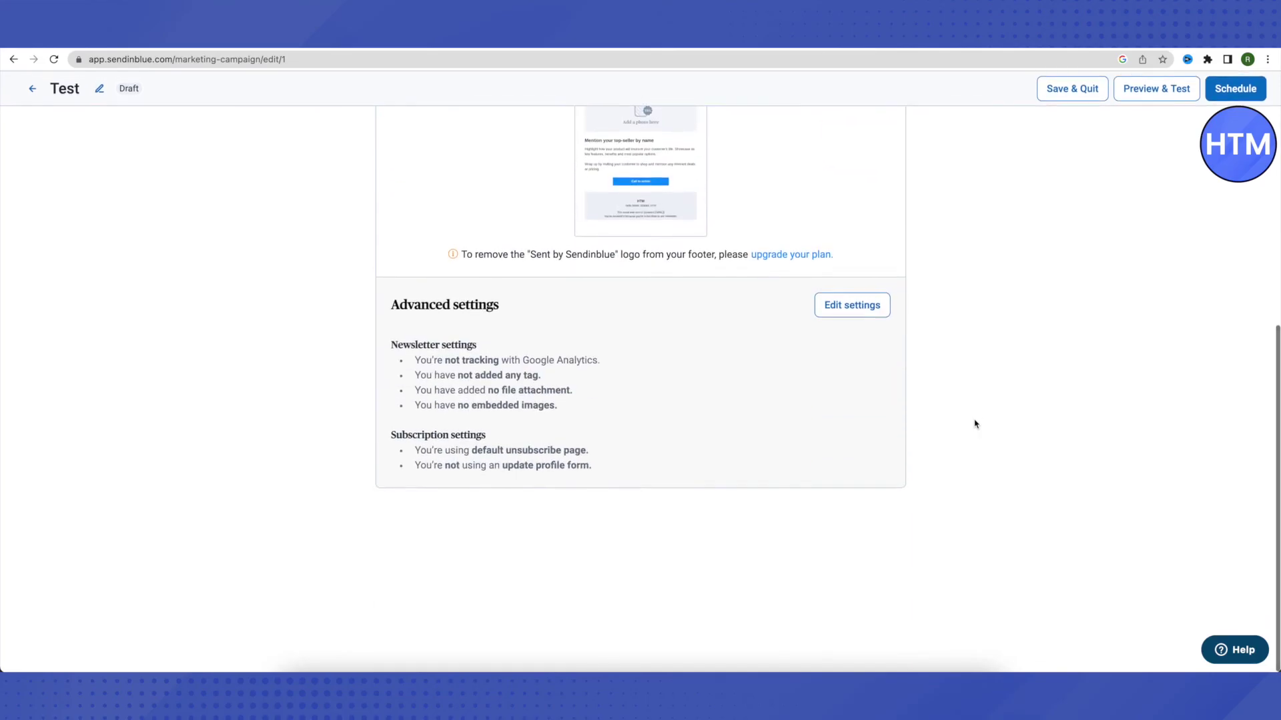
pyautogui.scroll(1, 974, 424)
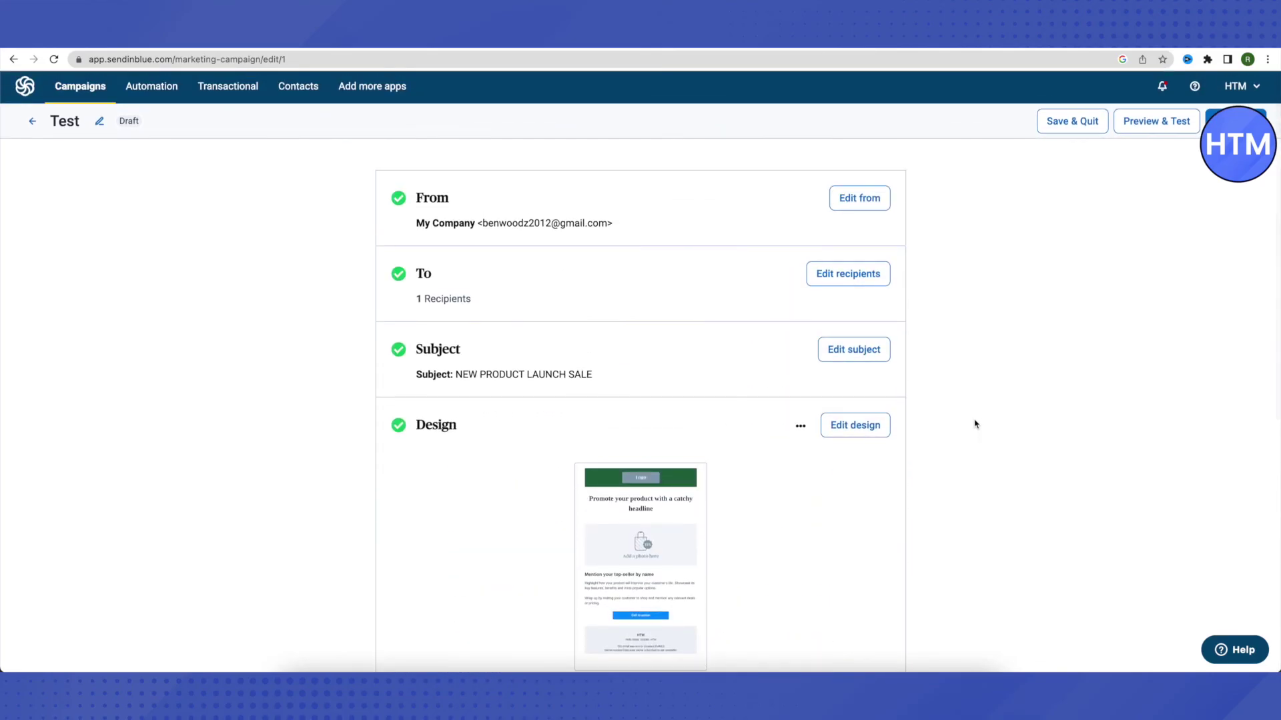
pyautogui.scroll(-3, 974, 424)
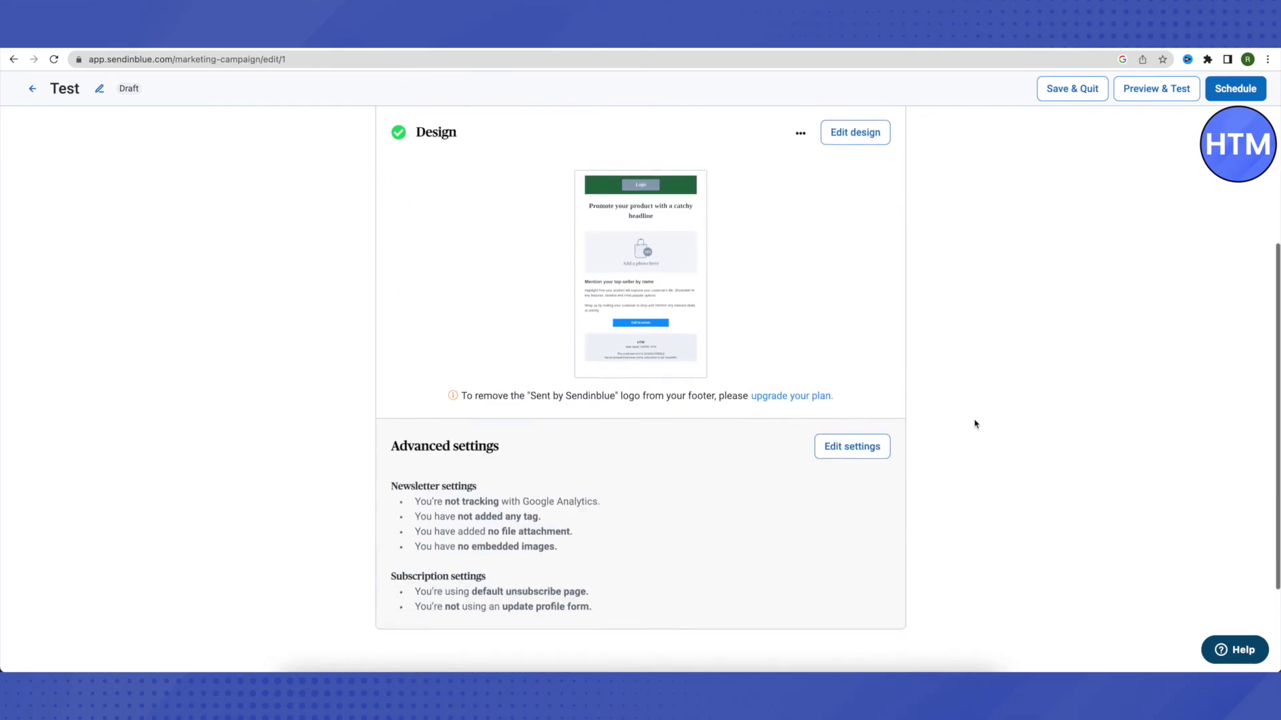
pyautogui.scroll(4, 974, 424)
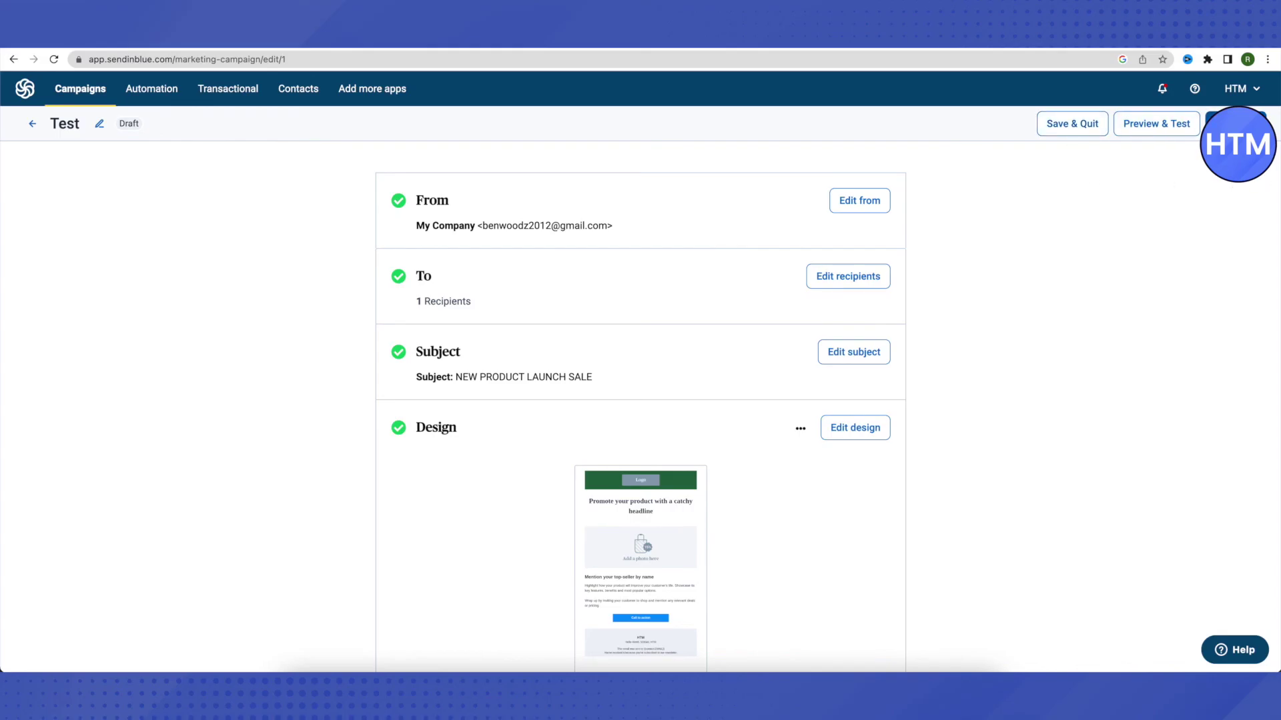
# Step: Send the Test campaign immediately using the Send now option in the Schedule panel
pyautogui.click(1234, 124)
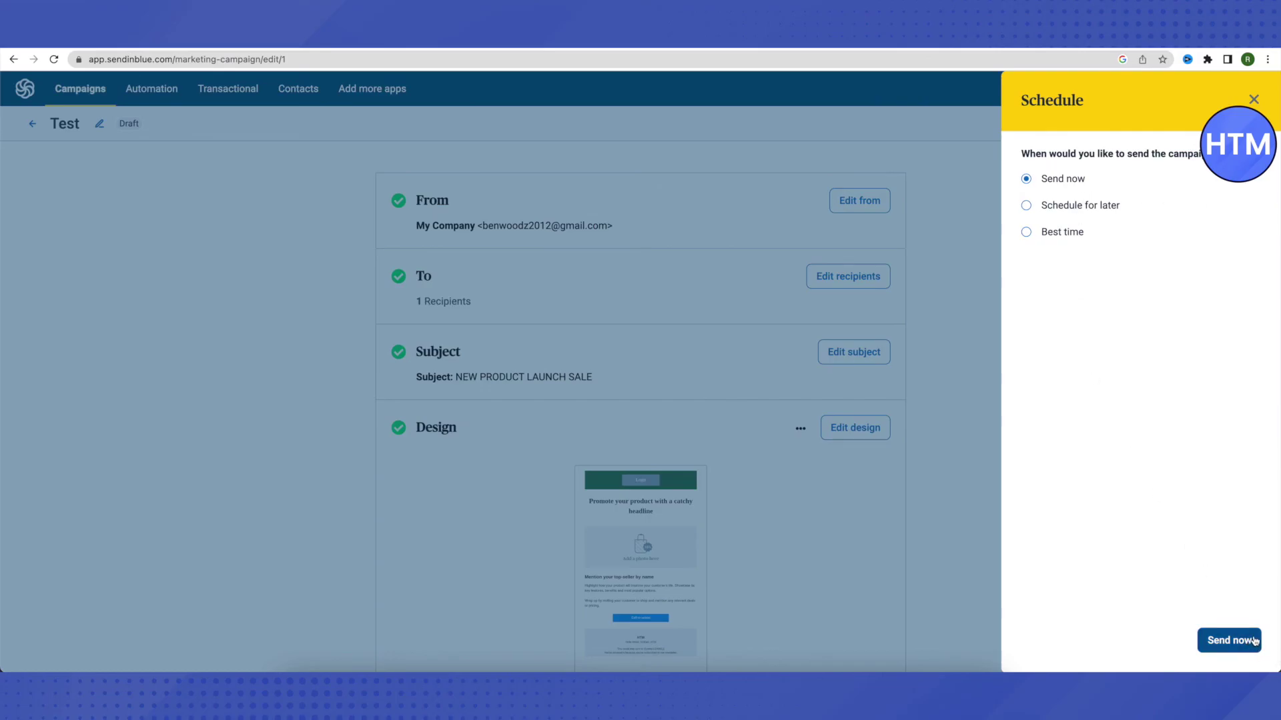
pyautogui.click(1253, 99)
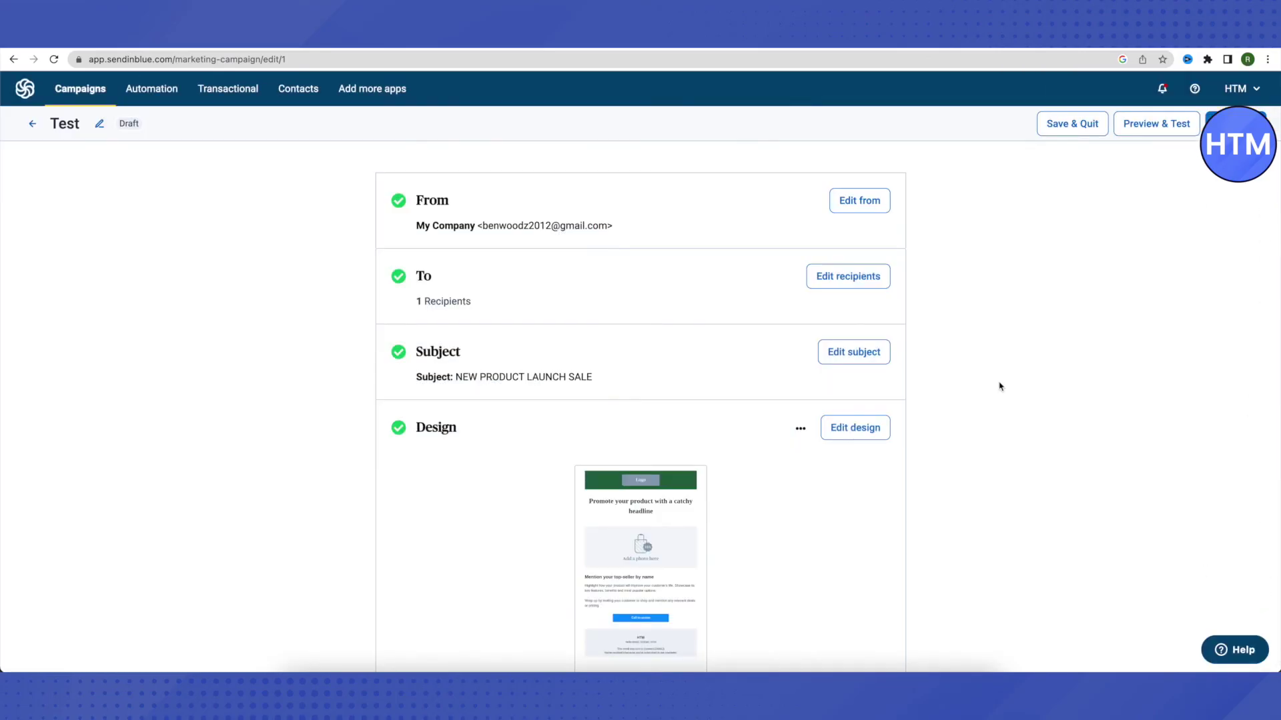